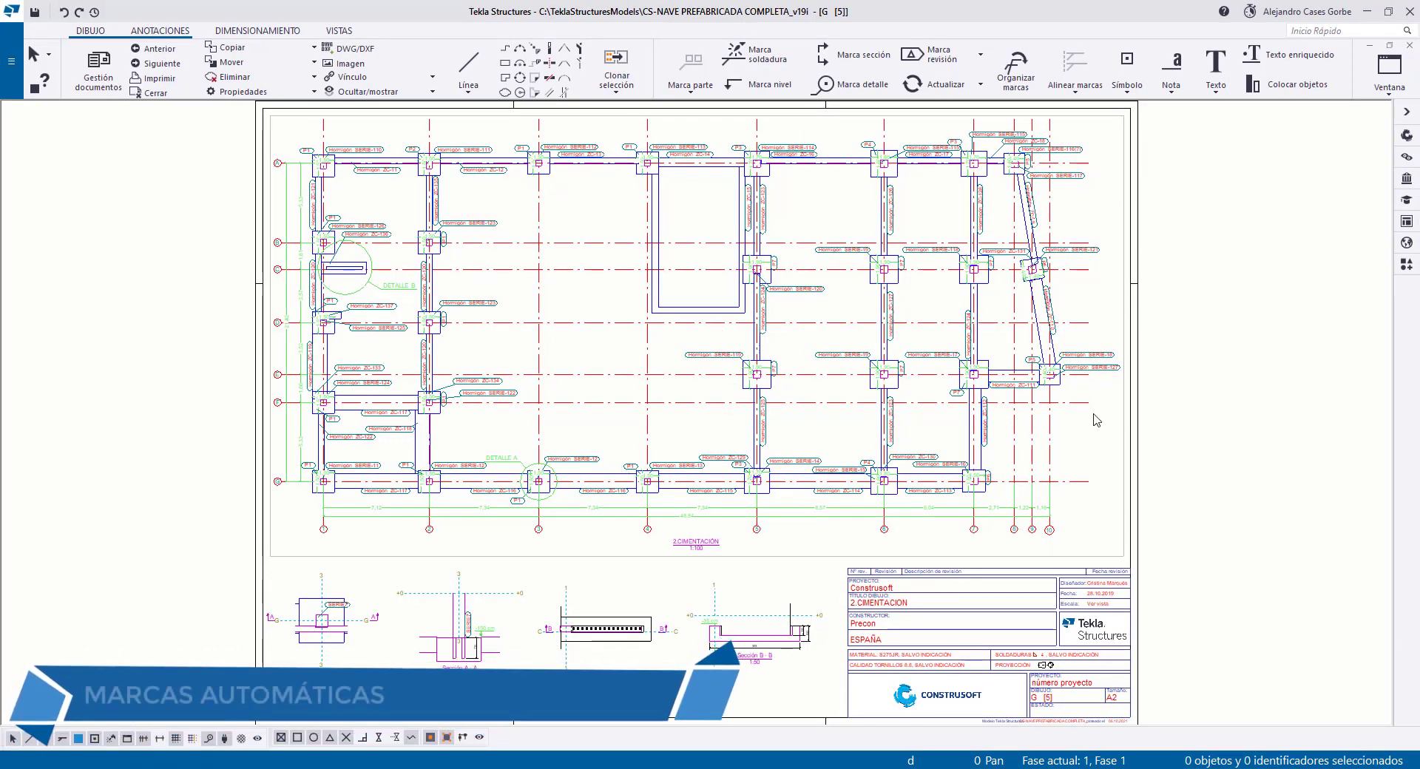
Zoom into the foundation plan around grid A and pillar P1
{"action": "scroll", "coordinate": [254, 128], "scroll_direction": "up", "scroll_amount": 5}
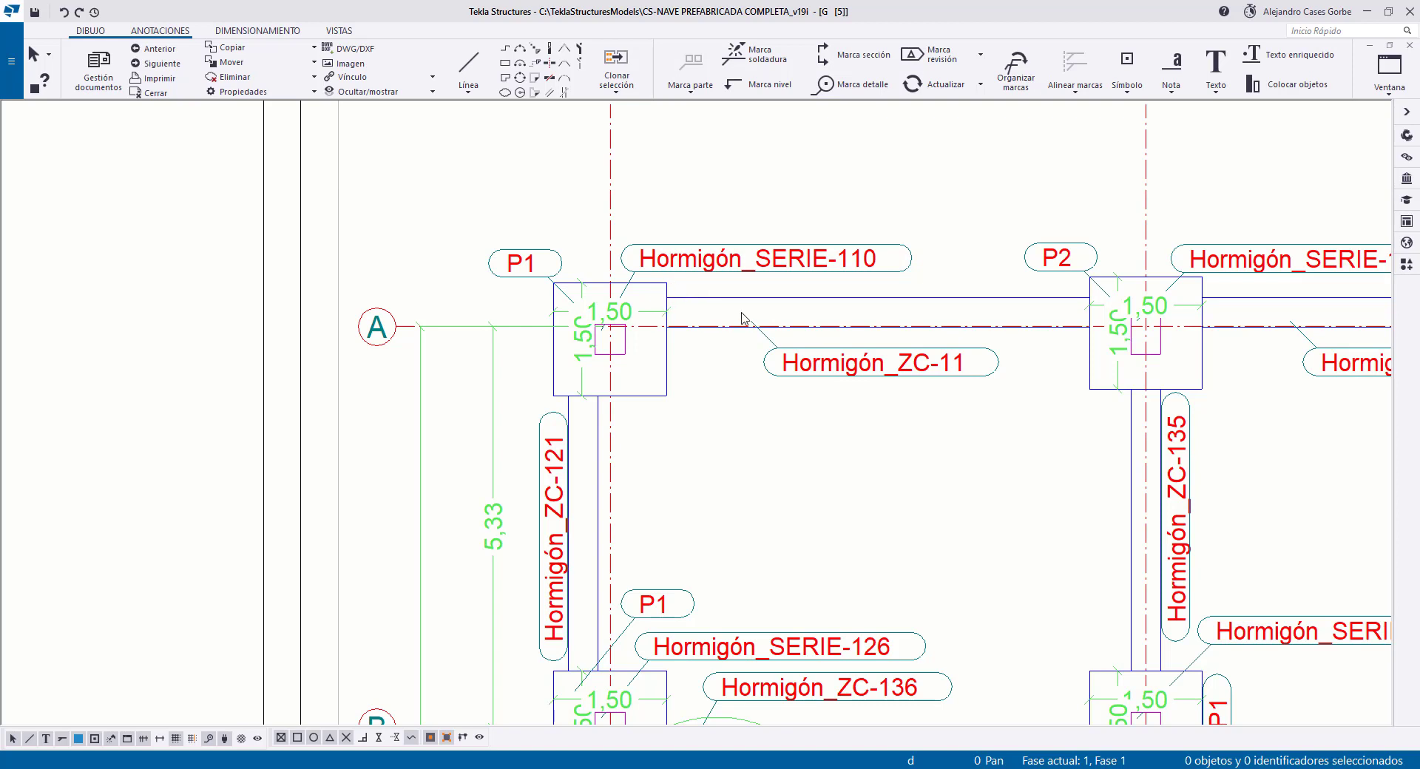
Inspect the ZC-11, SERIE-110 and P1 marks, then zoom out to grids A–C
{"action": "left_click", "coordinate": [834, 370]}
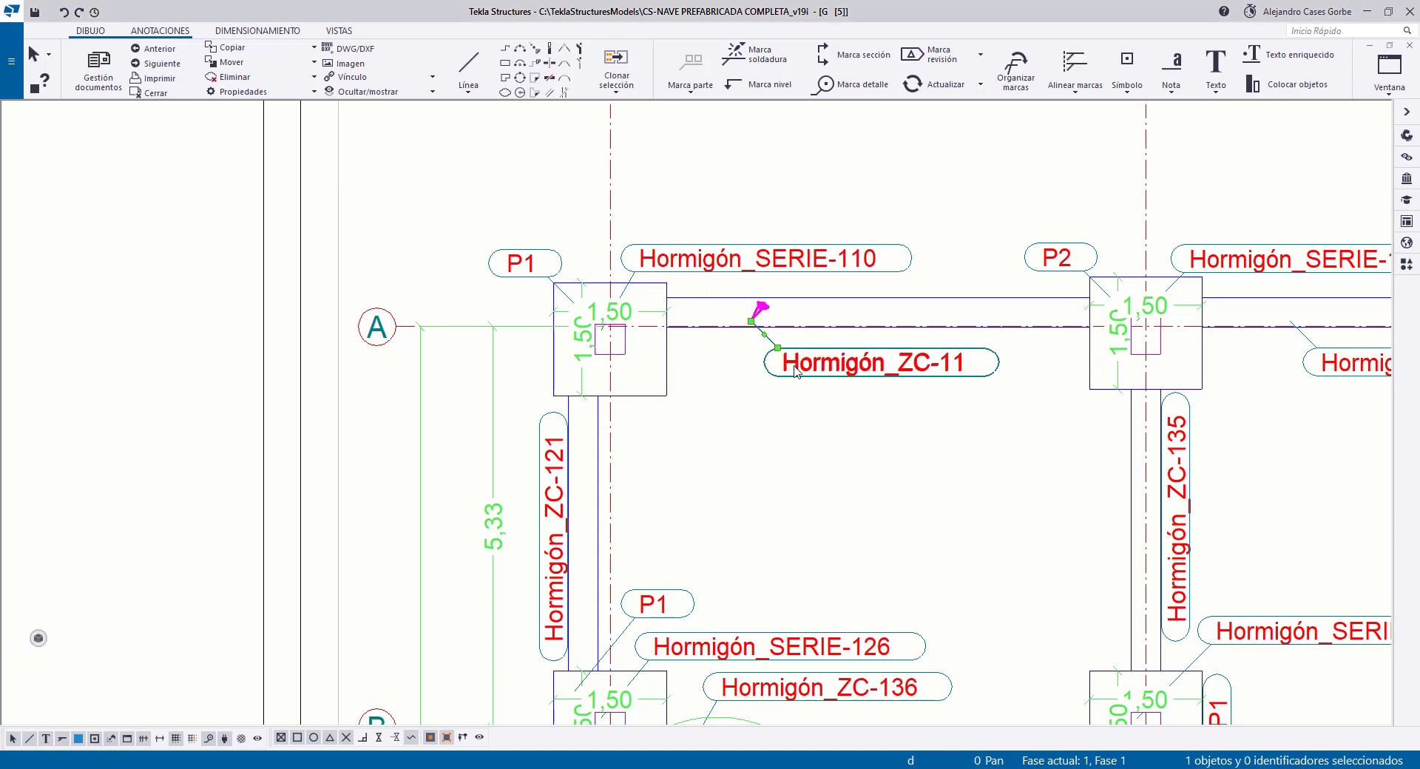
{"action": "left_click", "coordinate": [738, 259]}
{"action": "left_click", "coordinate": [531, 260]}
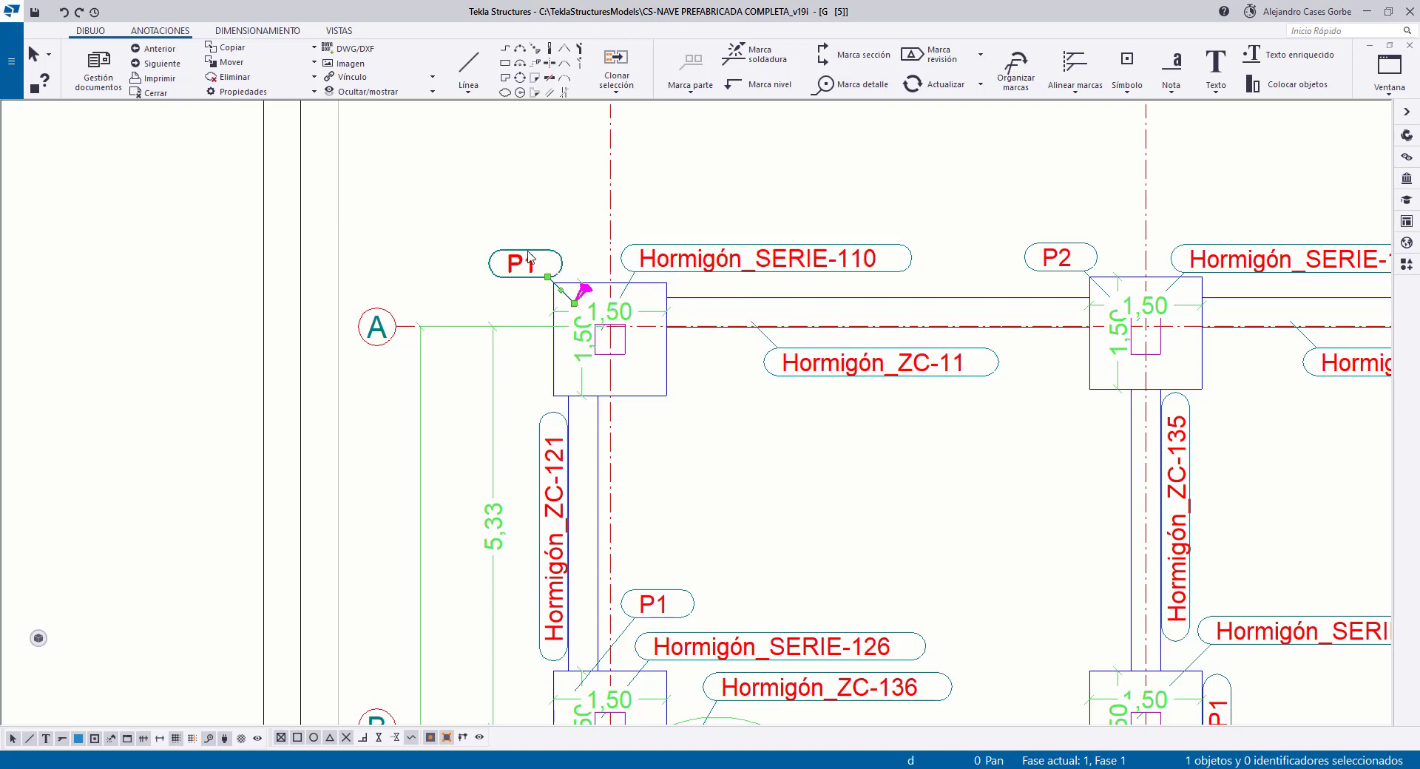
{"action": "left_click", "coordinate": [708, 390]}
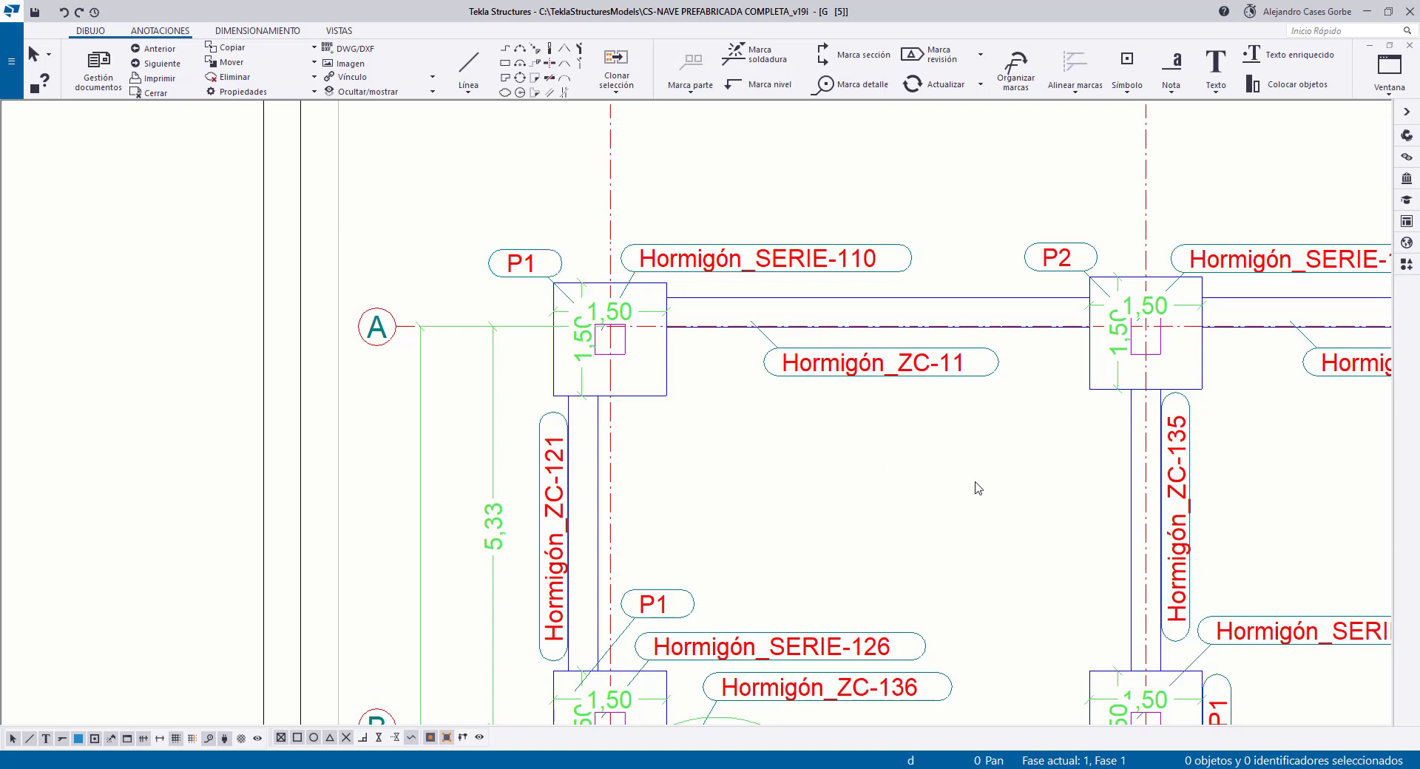
{"action": "scroll", "coordinate": [974, 577], "scroll_direction": "down", "scroll_amount": 2}
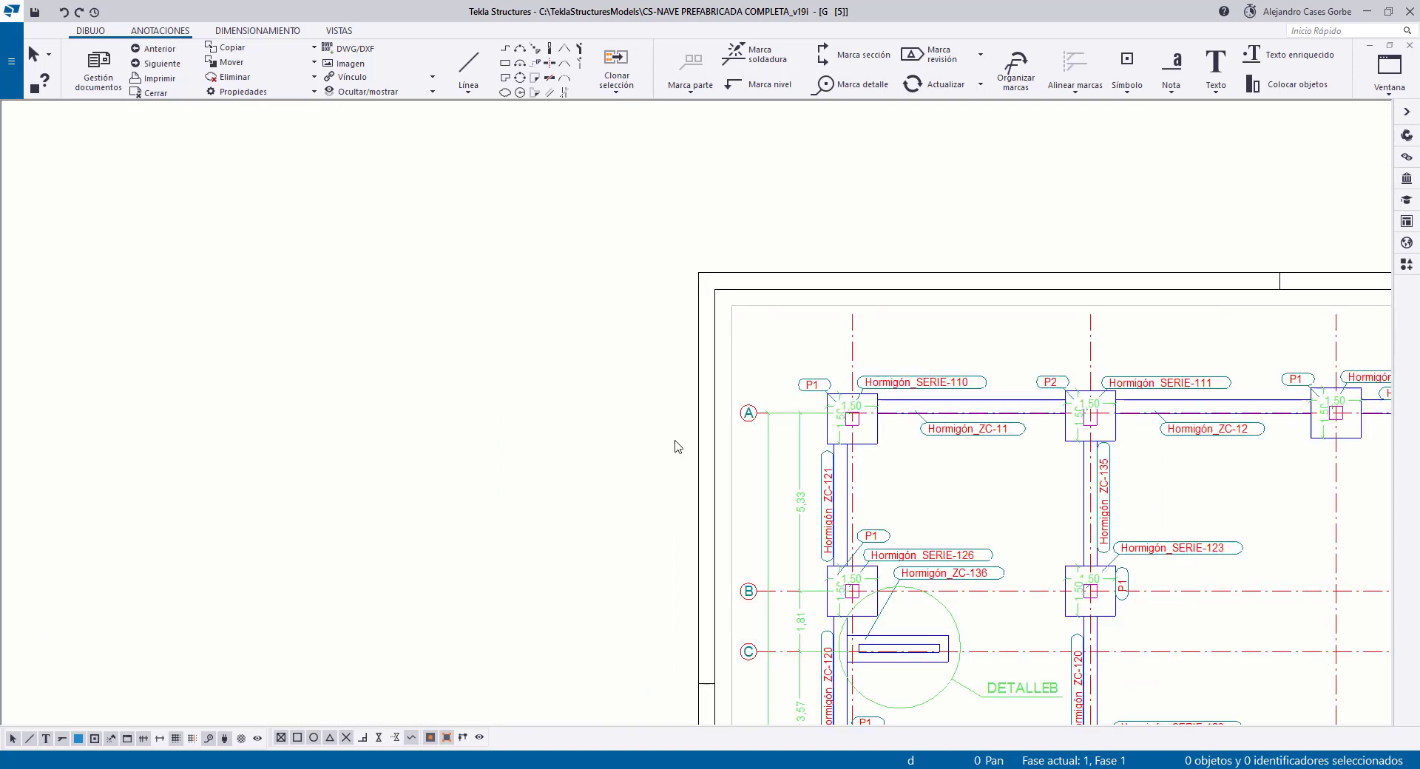
Open the plan view's properties, check its attributes, and bring up the saved filter list
{"action": "left_click", "coordinate": [778, 314]}
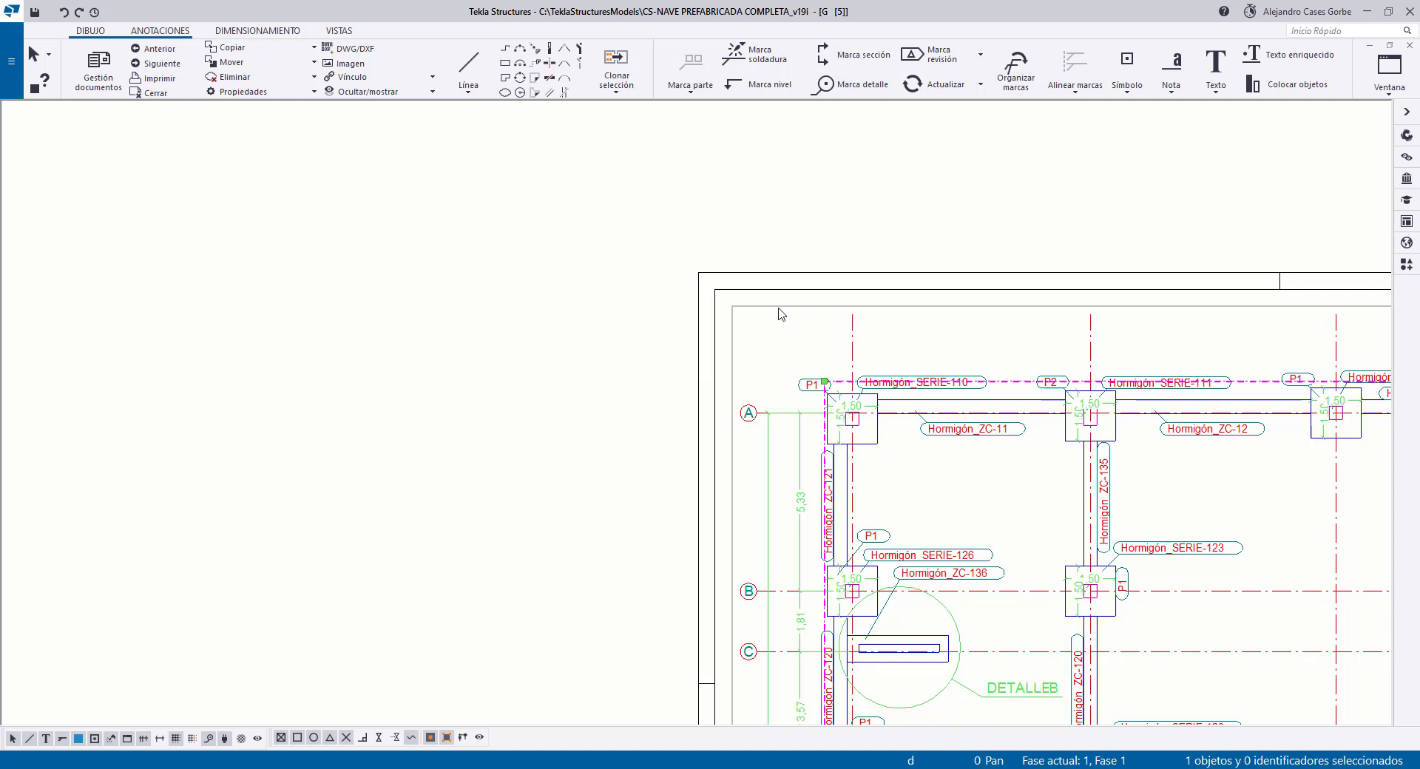
{"action": "double_click", "coordinate": [778, 313]}
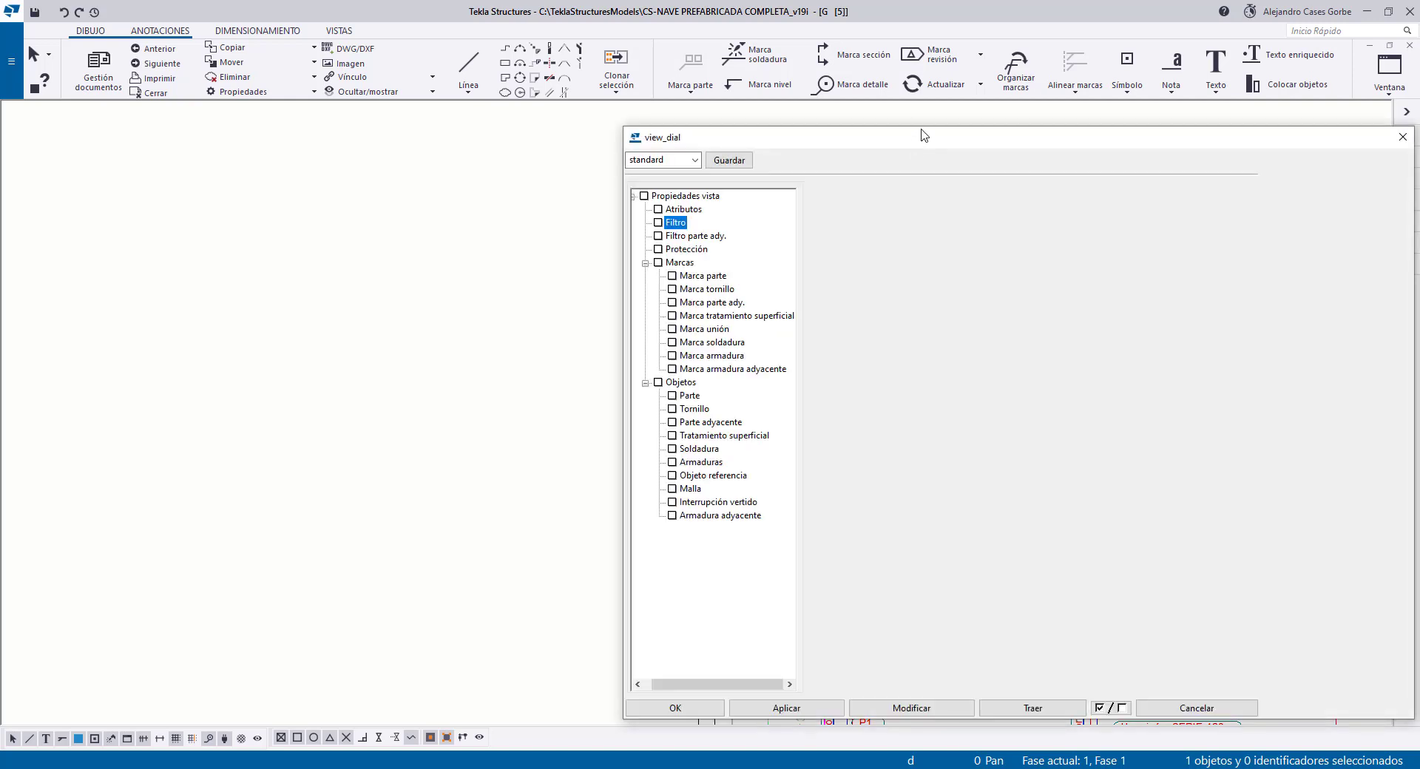
{"action": "left_click_drag", "start_coordinate": [870, 143], "coordinate": [324, 124]}
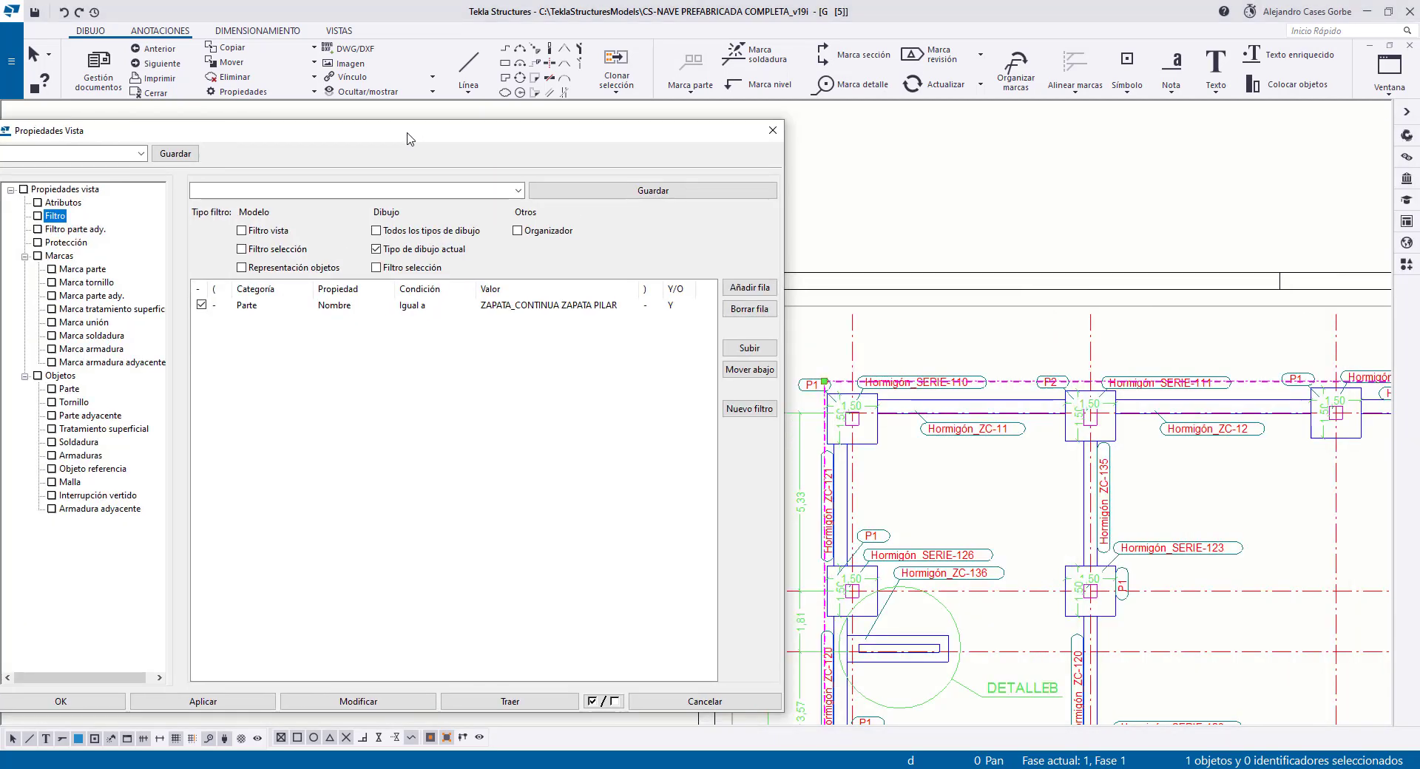
{"action": "left_click", "coordinate": [137, 190]}
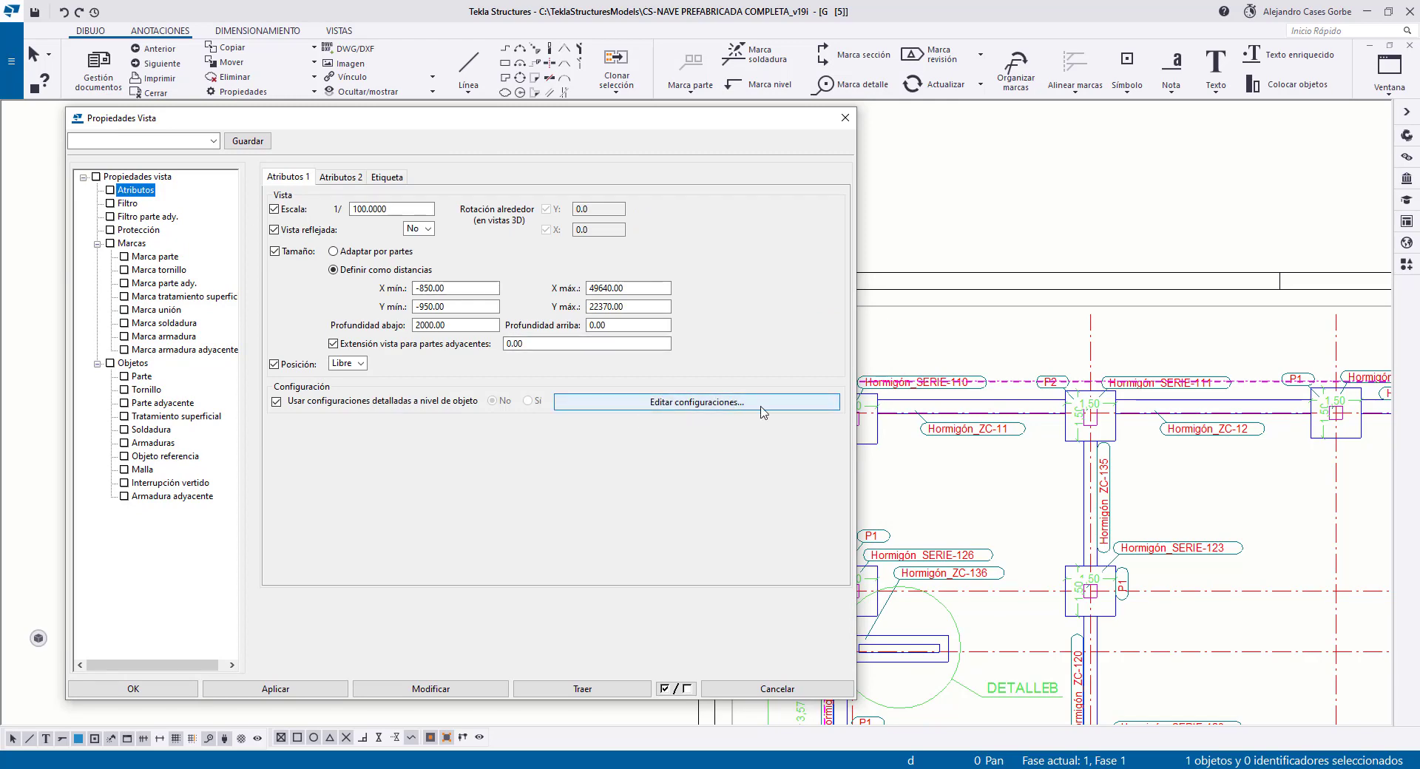
{"action": "mouse_move", "coordinate": [934, 406]}
{"action": "middle_mouse_down"}
{"action": "mouse_move", "coordinate": [1206, 331]}
{"action": "mouse_move", "coordinate": [1123, 284]}
{"action": "middle_mouse_up"}
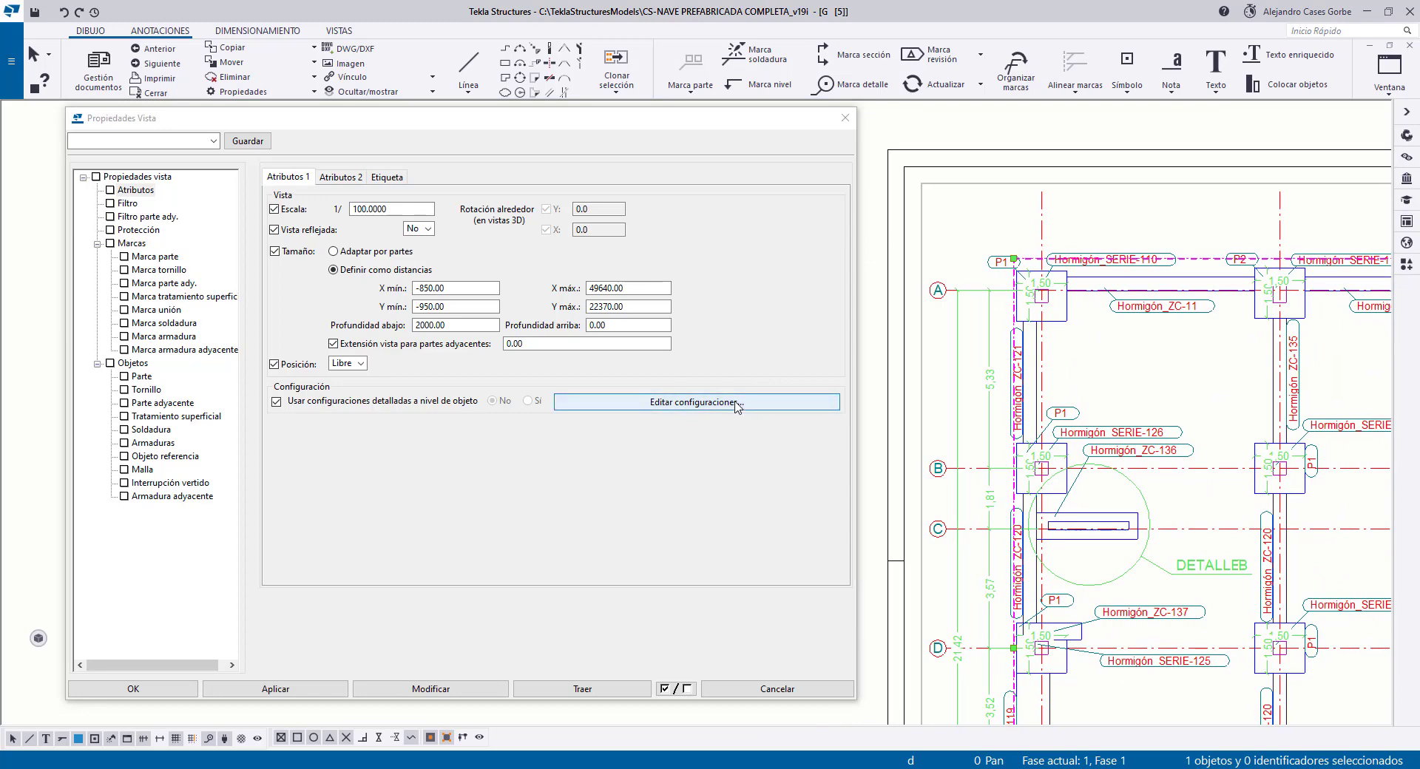
{"action": "left_click", "coordinate": [127, 203]}
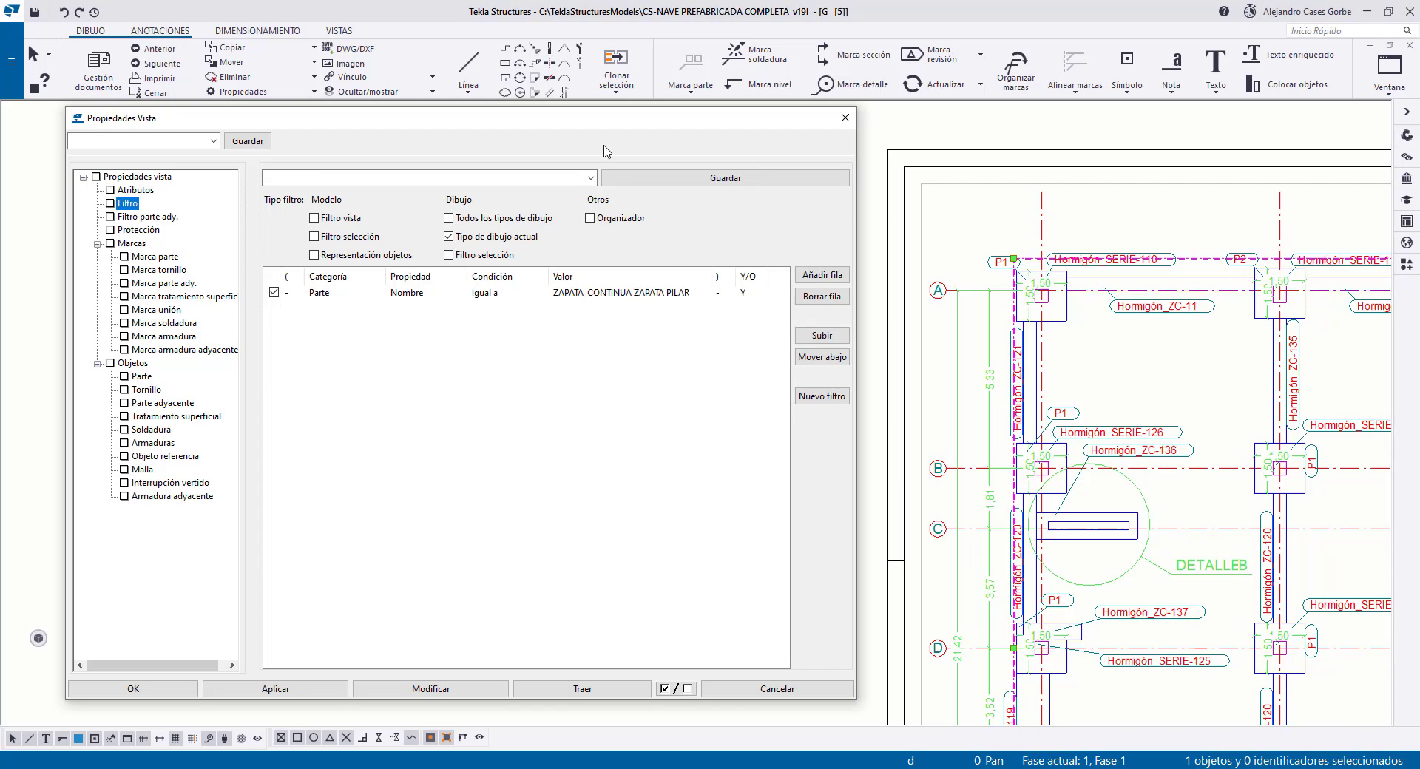
{"action": "left_click", "coordinate": [590, 177]}
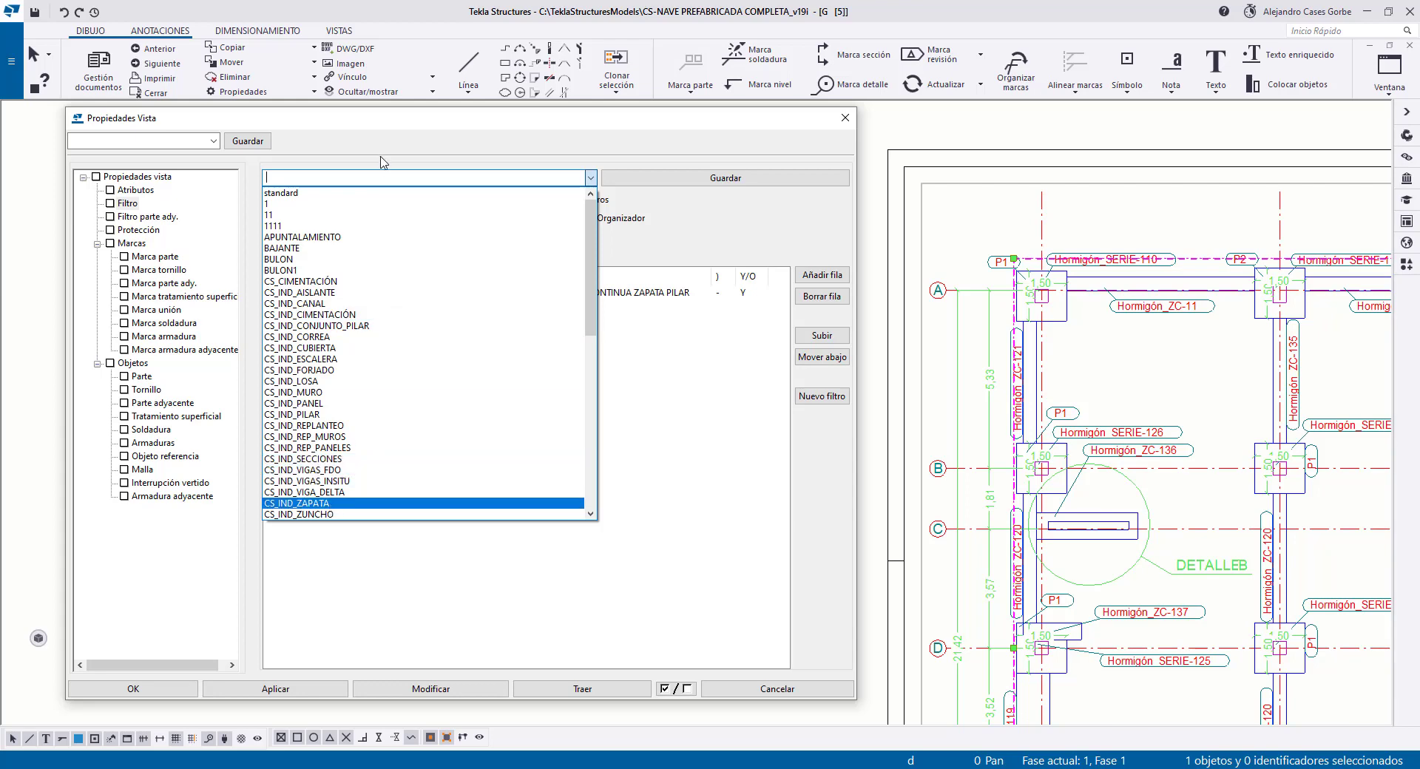
Apply the CS_IND_ZAPATA filter, then the CS_ZAPATA_CONTINUA filter, to the view
{"action": "scroll", "coordinate": [293, 194], "scroll_direction": "down", "scroll_amount": 1}
{"action": "key", "text": "Return"}
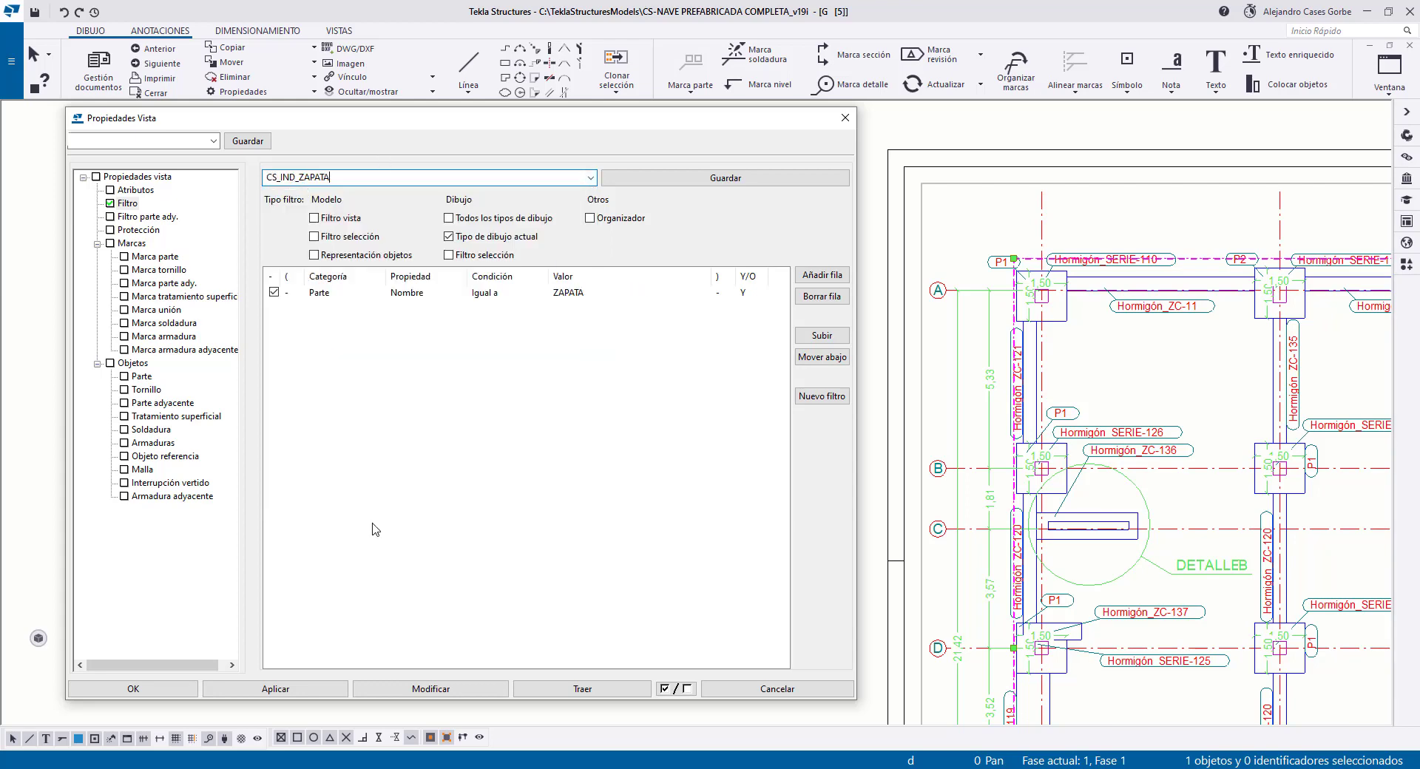
{"action": "left_click", "coordinate": [447, 689]}
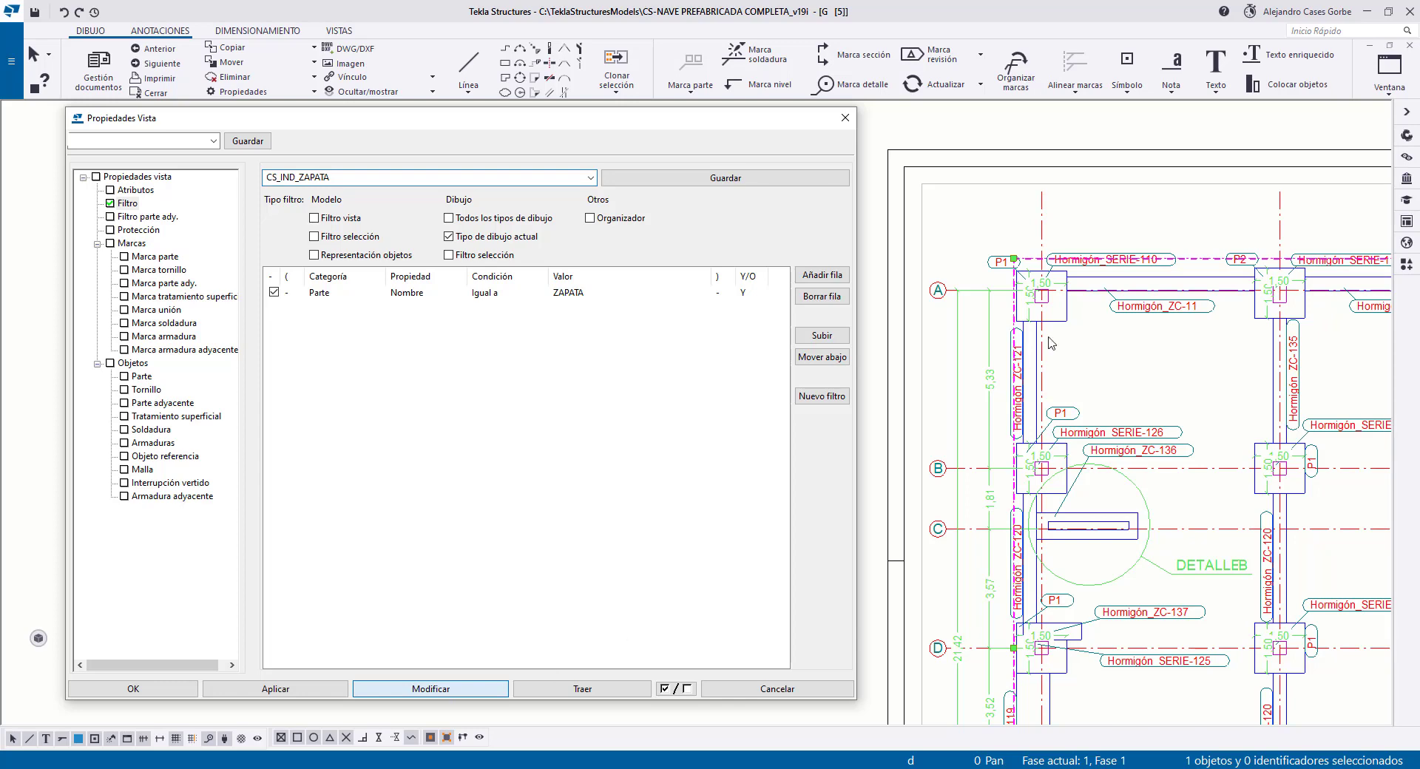
{"action": "left_click", "coordinate": [591, 178]}
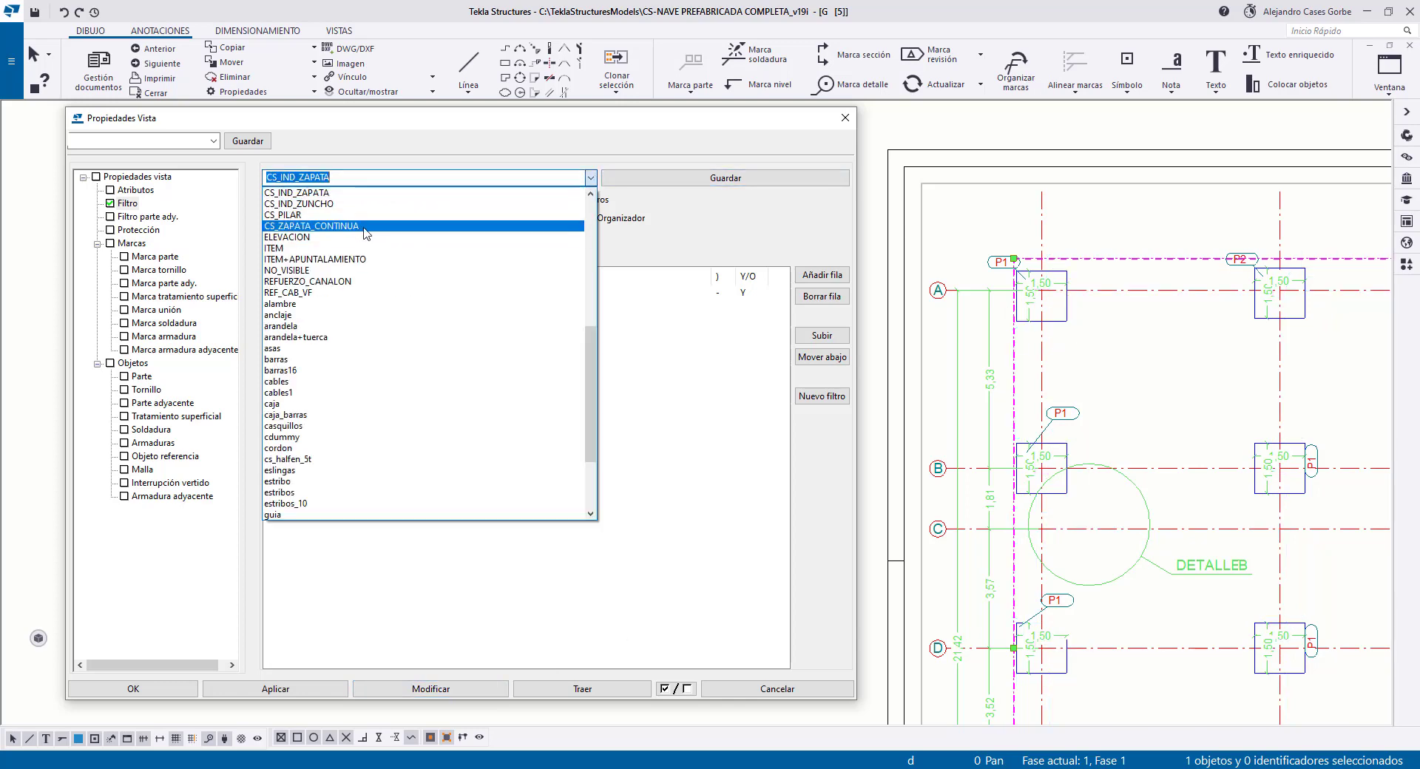
{"action": "left_click", "coordinate": [444, 690]}
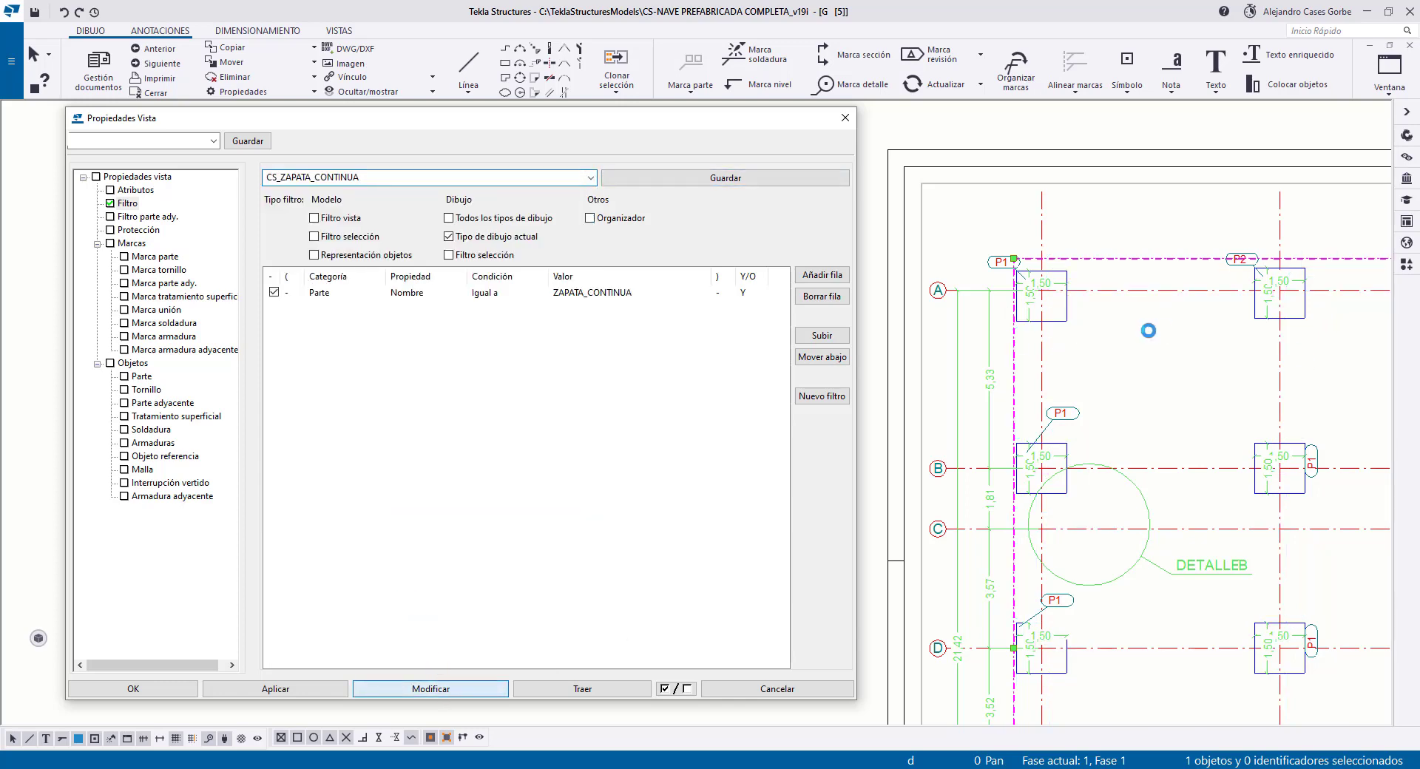
Apply the CS_PILAR filter, then switch the view to CS_CIMENTACIÓN
{"action": "left_click", "coordinate": [358, 178]}
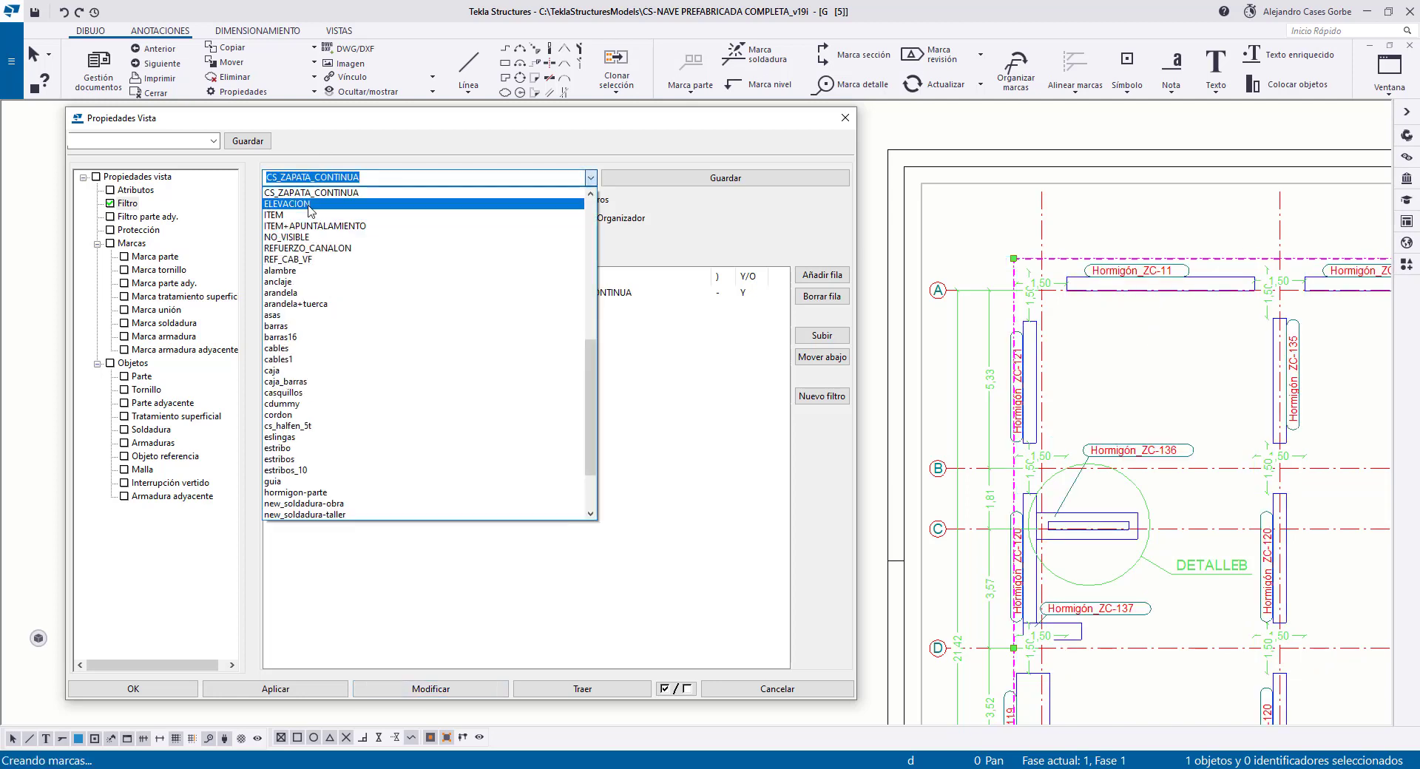
{"action": "scroll", "coordinate": [309, 210], "scroll_direction": "up", "scroll_amount": 5}
{"action": "left_click", "coordinate": [311, 255]}
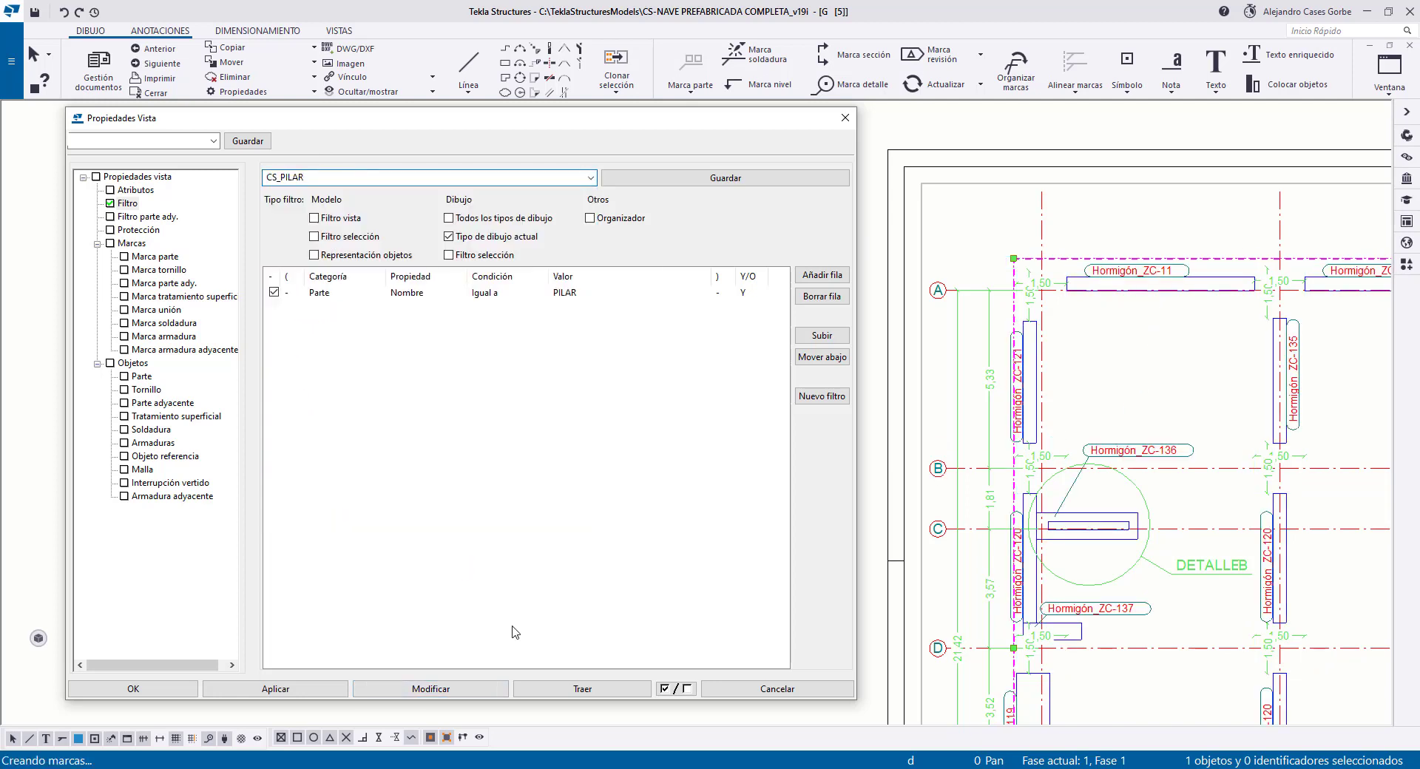
{"action": "left_click", "coordinate": [426, 689]}
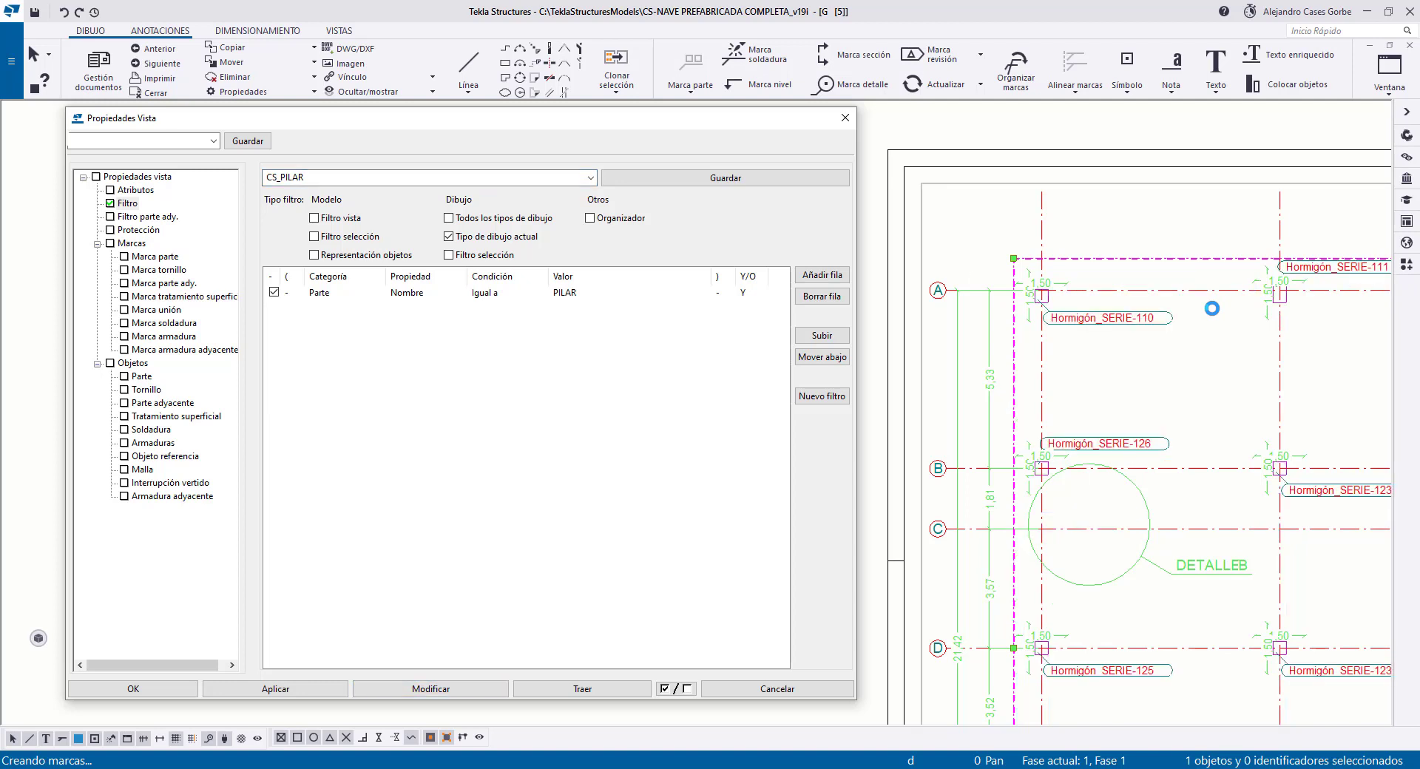
{"action": "left_click", "coordinate": [500, 179]}
{"action": "scroll", "coordinate": [427, 320], "scroll_direction": "up", "scroll_amount": 5}
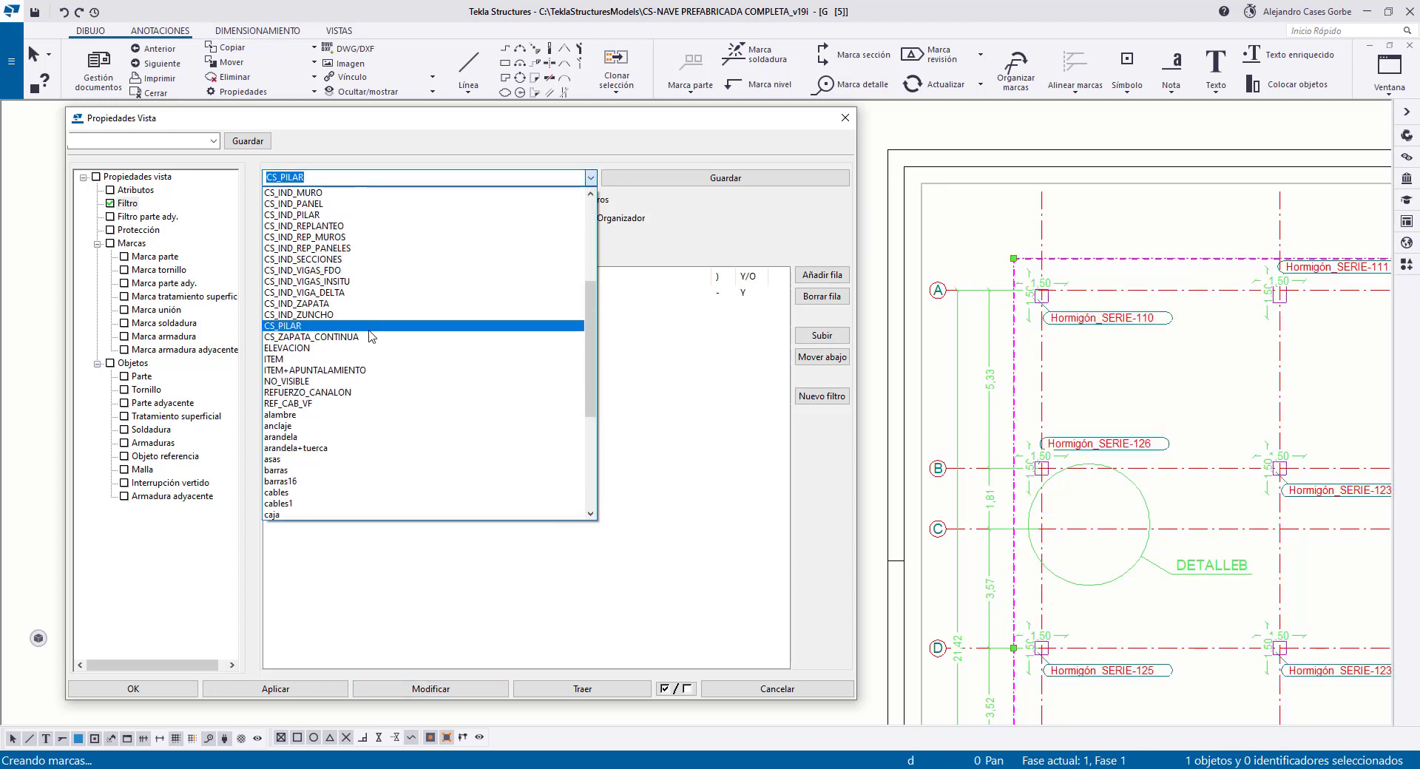
{"action": "scroll", "coordinate": [385, 325], "scroll_direction": "up", "scroll_amount": 5}
{"action": "left_click", "coordinate": [581, 249]}
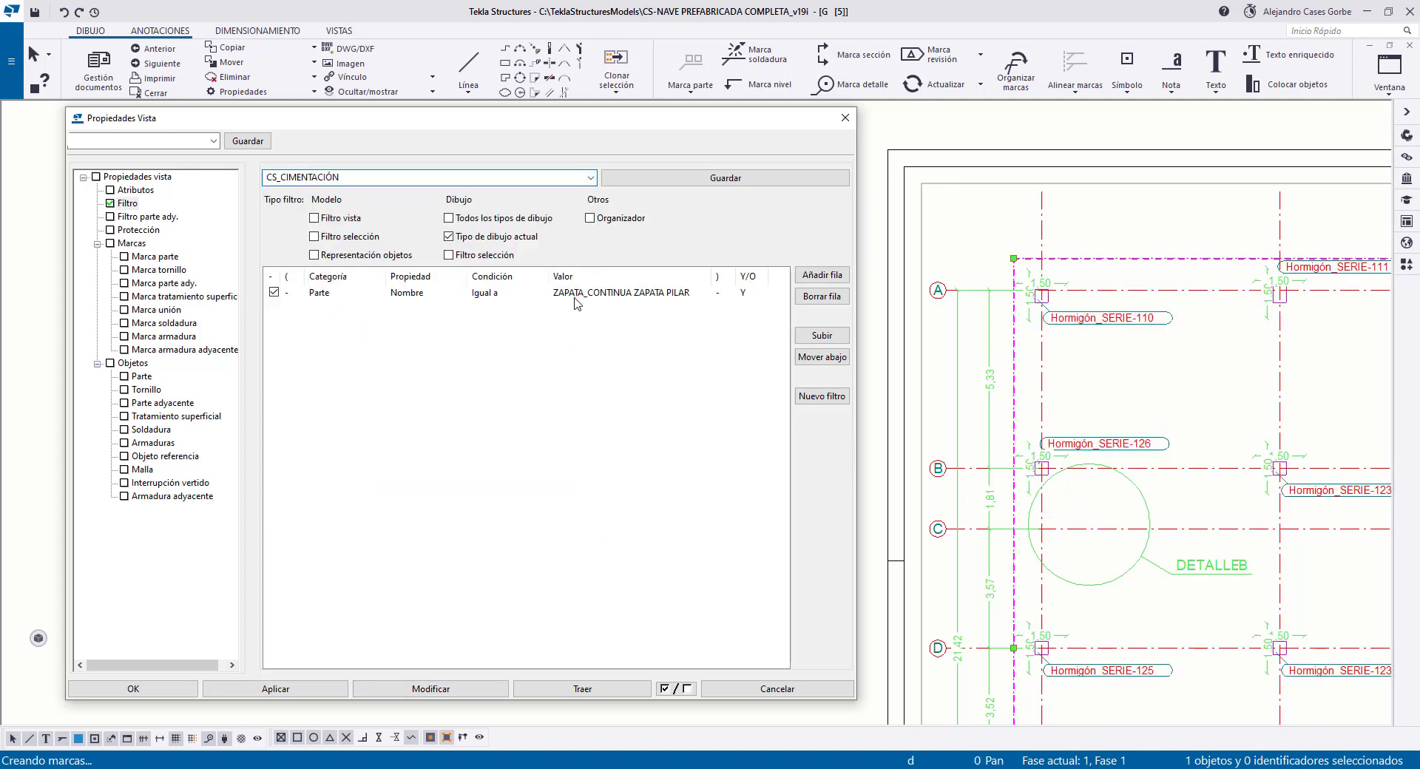
{"action": "left_click", "coordinate": [485, 689]}
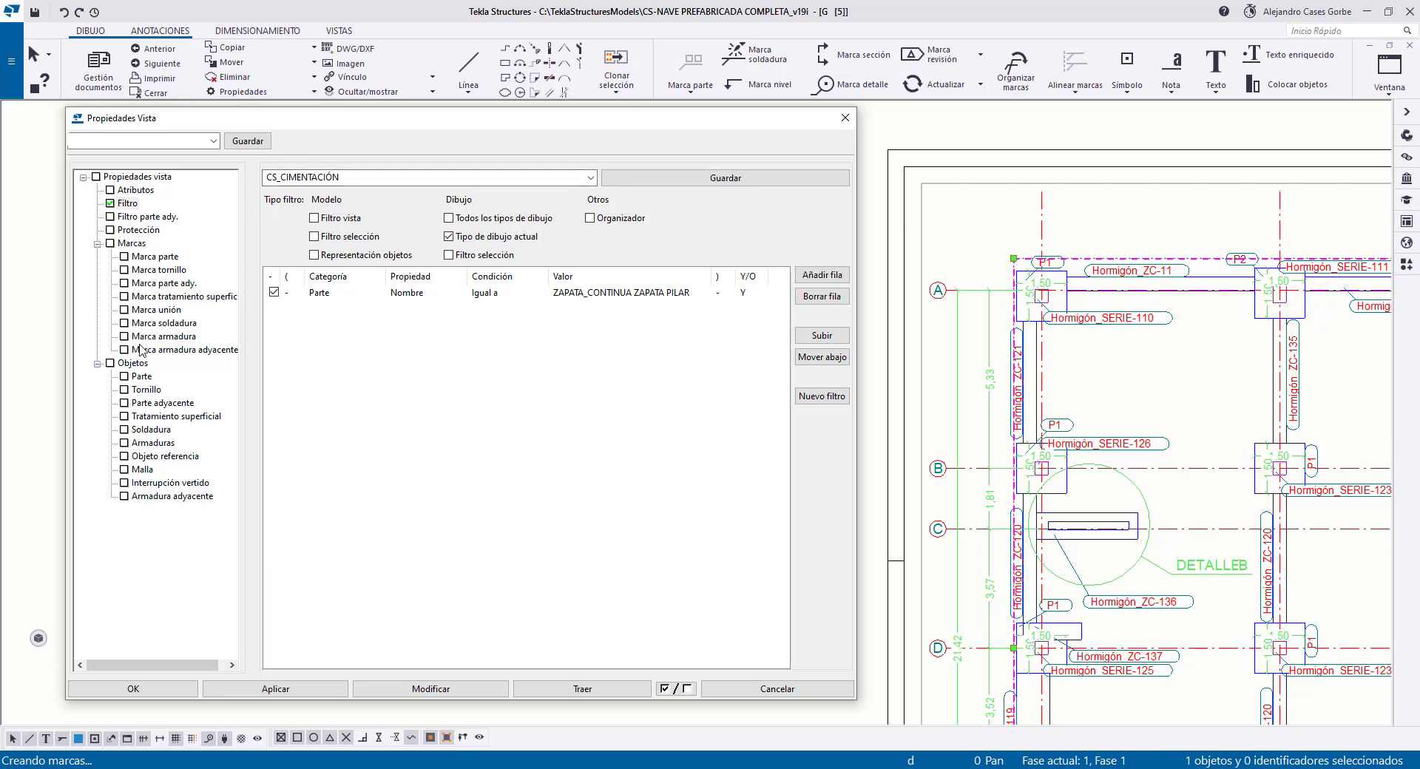
Try the MARCA_PILAR, MARCA_ZAPATA and MARCA_ZAPATA_CONTINUA part mark settings on the view
{"action": "left_click", "coordinate": [156, 257]}
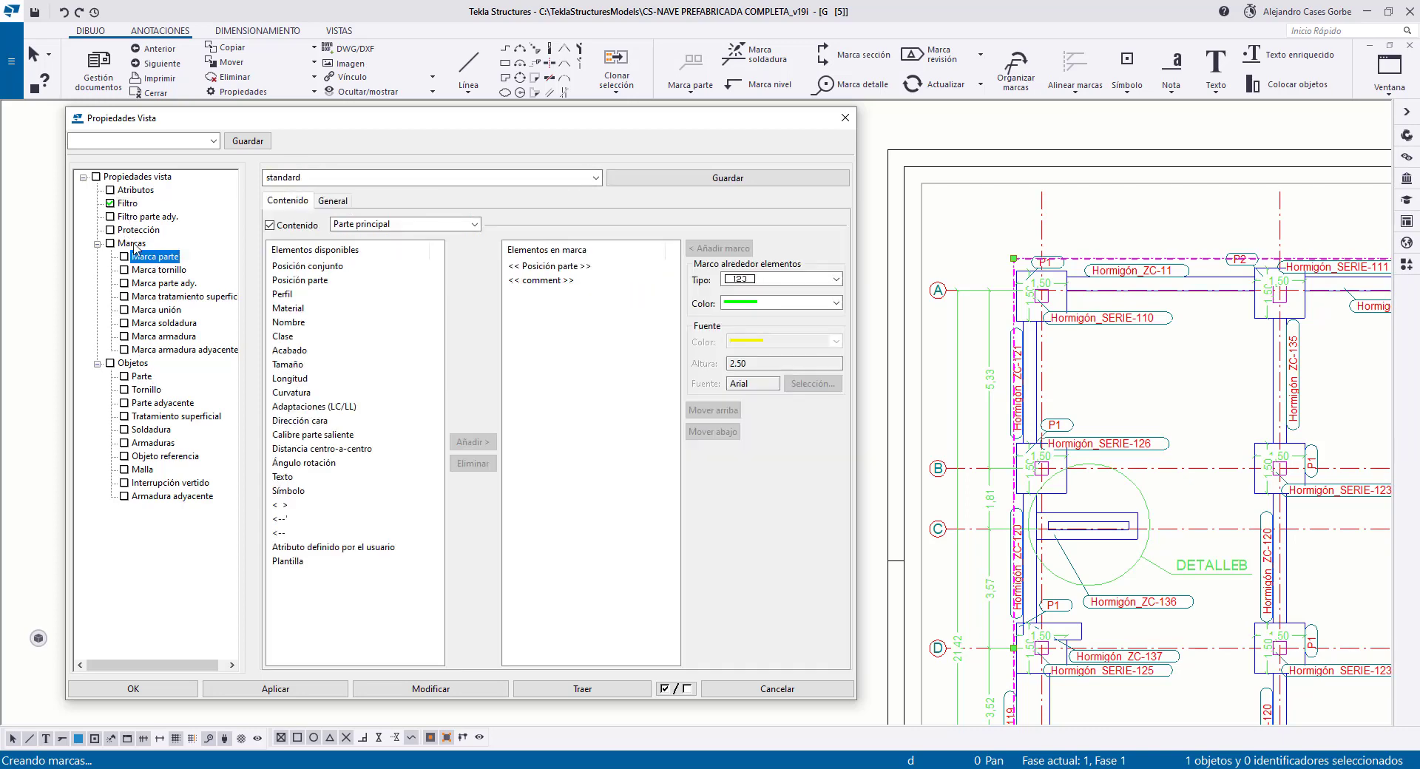
{"action": "left_click", "coordinate": [592, 178]}
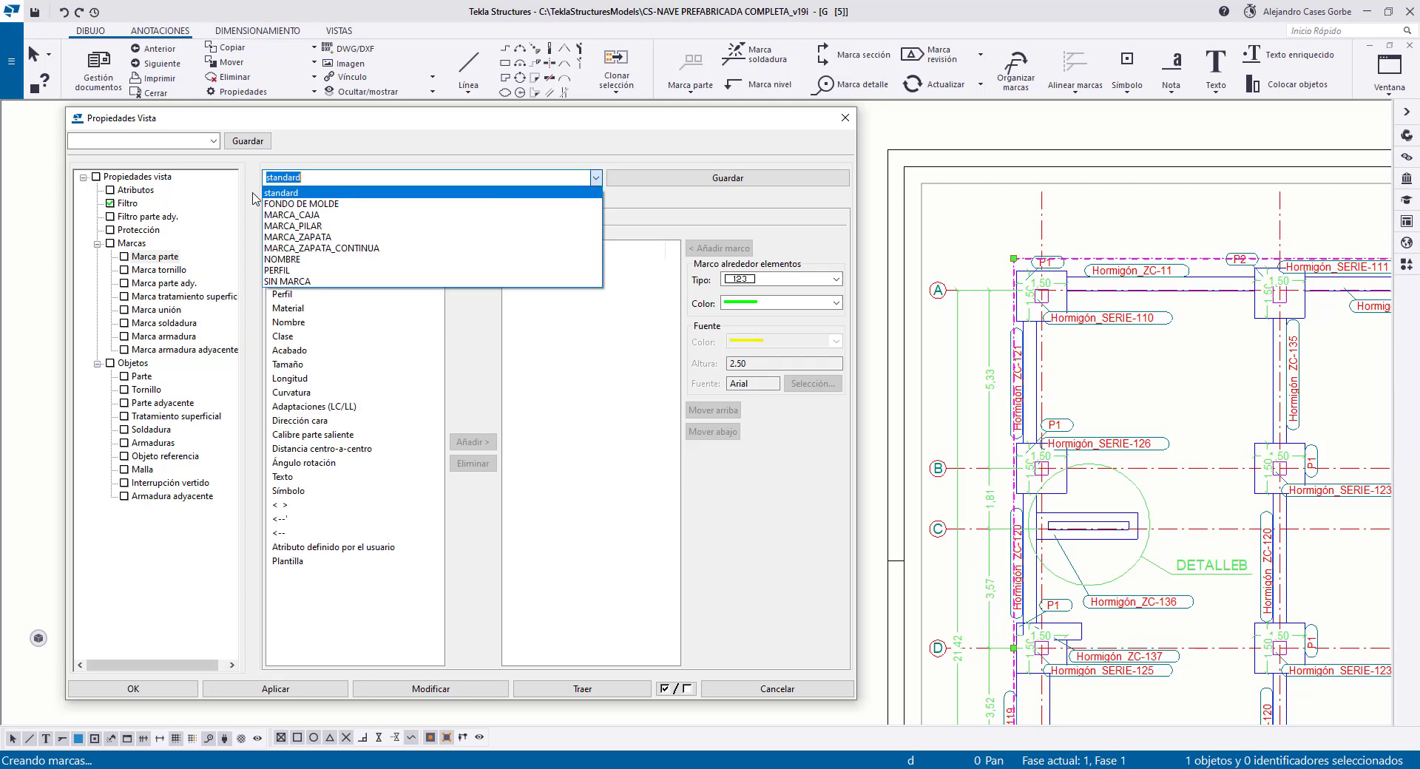
{"action": "left_click", "coordinate": [322, 226]}
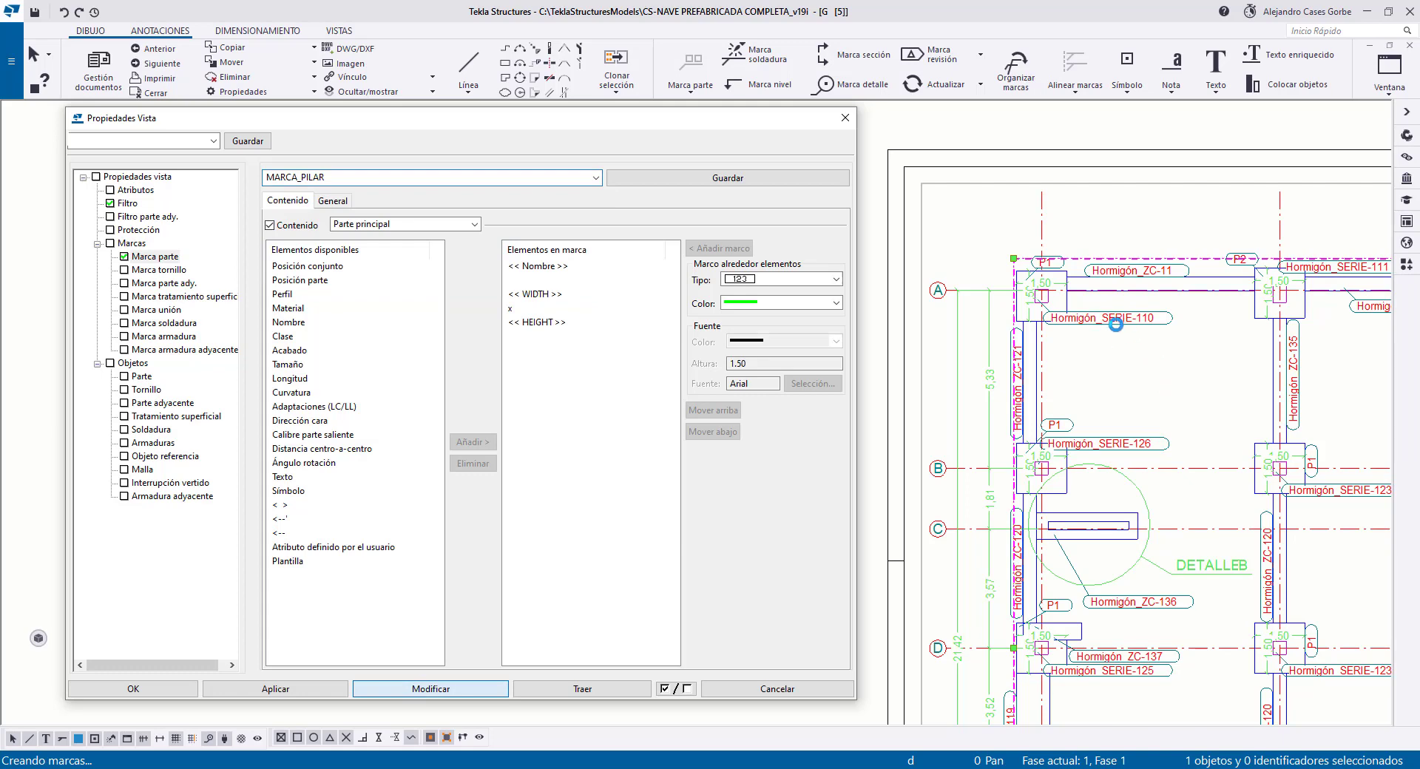
{"action": "scroll", "coordinate": [1066, 340], "scroll_direction": "up", "scroll_amount": 1}
{"action": "scroll", "coordinate": [1065, 340], "scroll_direction": "up", "scroll_amount": 2}
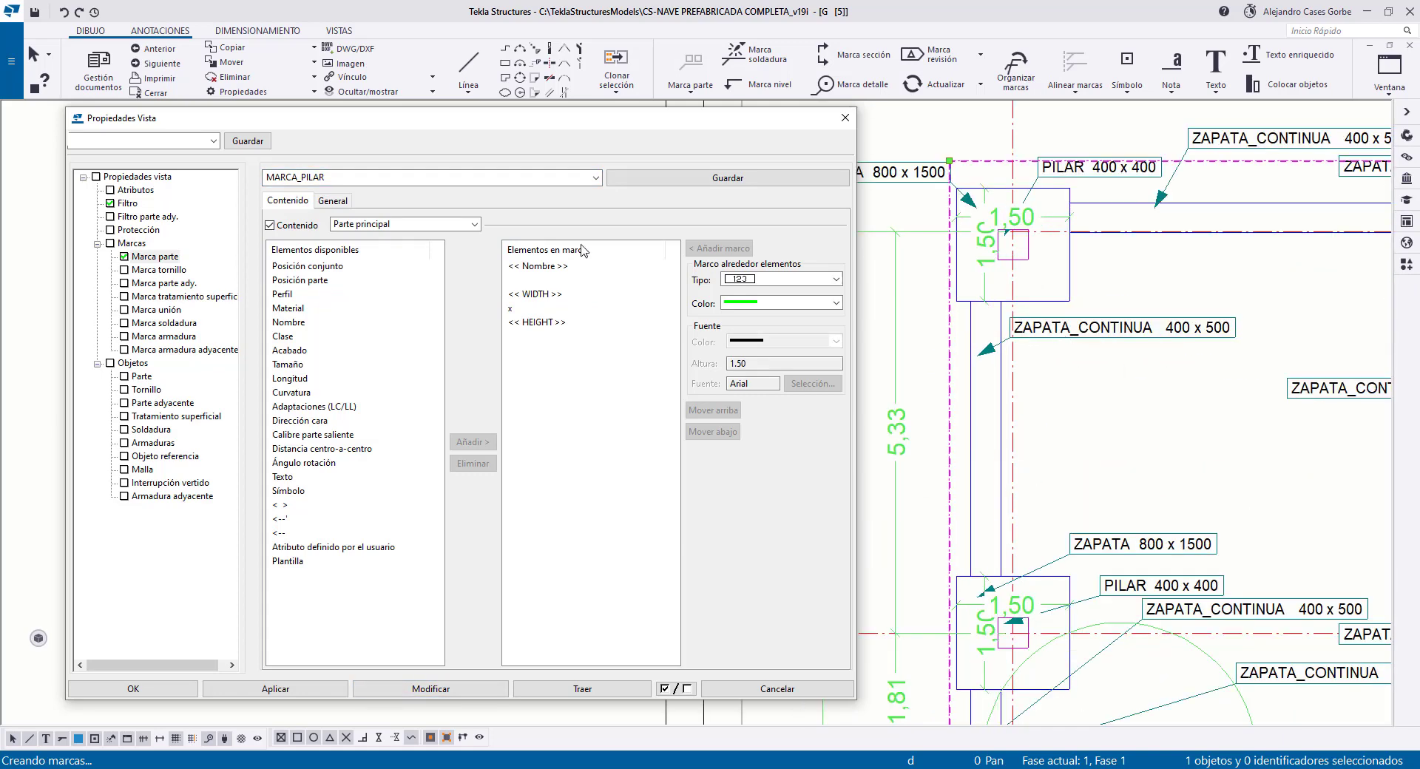
{"action": "double_click", "coordinate": [406, 184]}
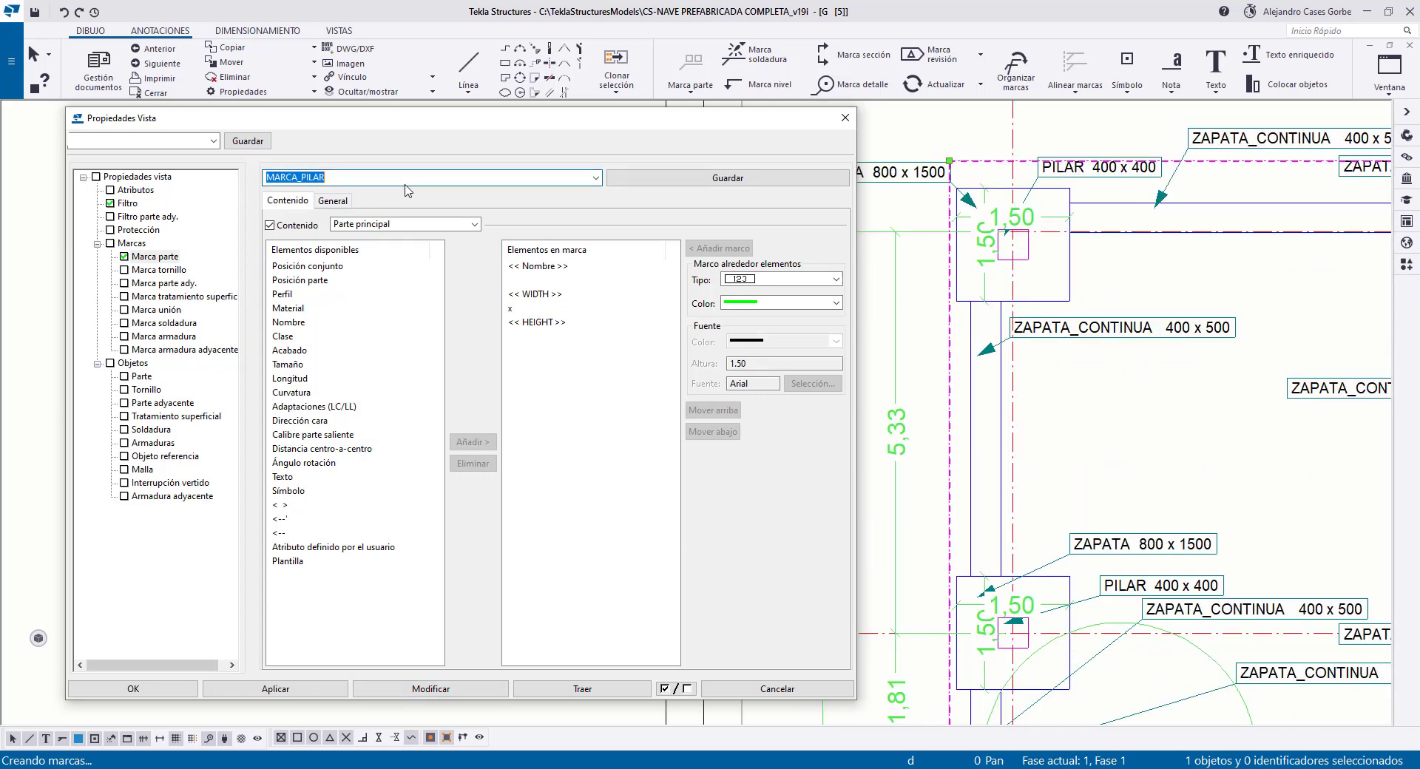
{"action": "left_click", "coordinate": [597, 178]}
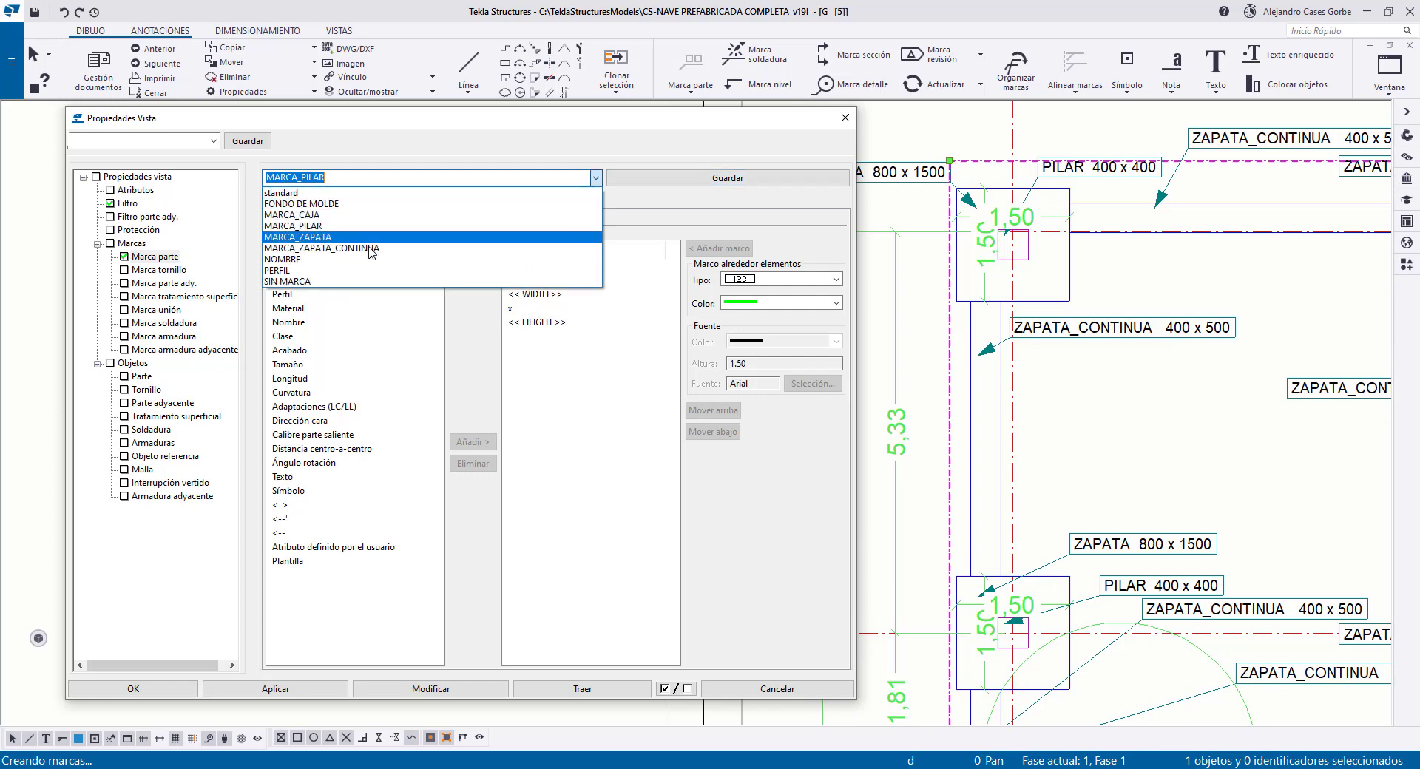
{"action": "left_click", "coordinate": [323, 238]}
{"action": "left_click", "coordinate": [411, 690]}
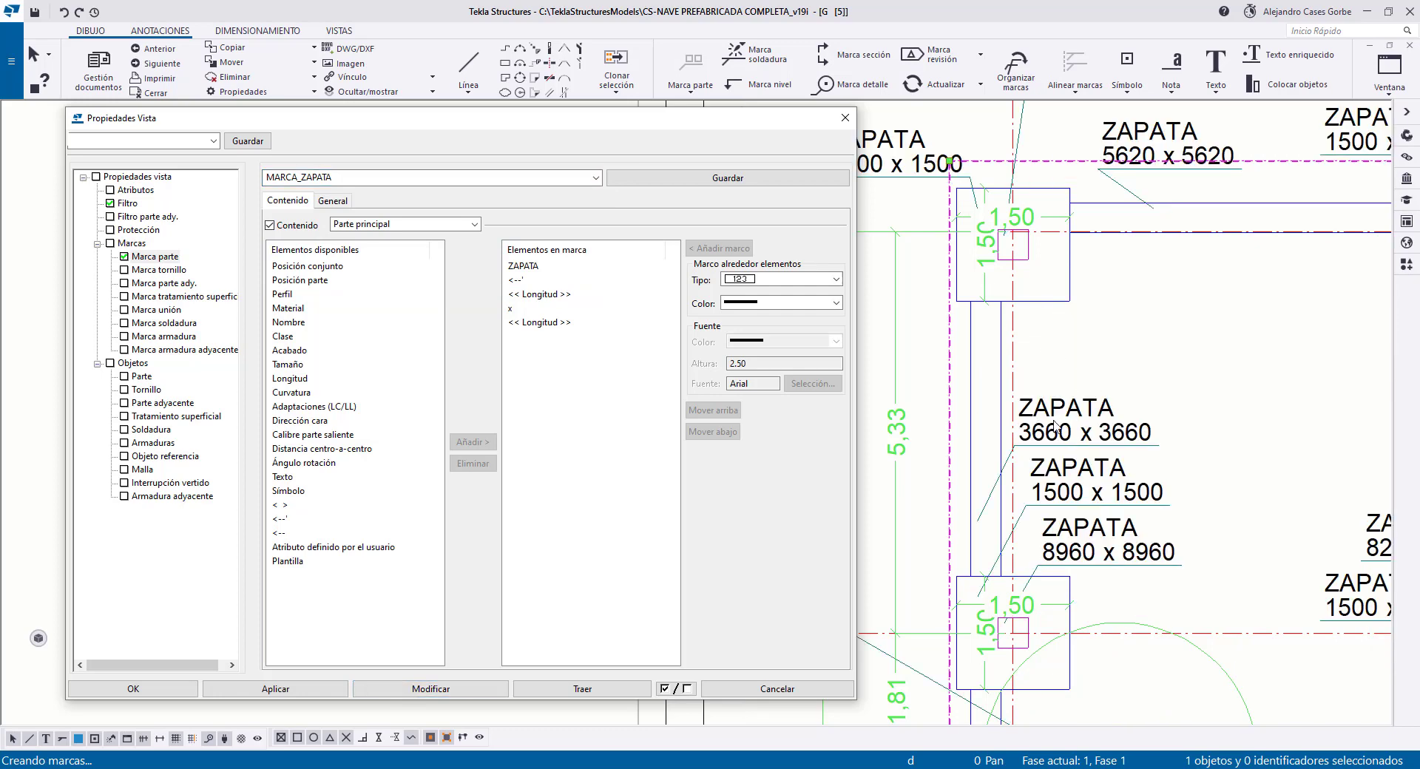
{"action": "left_click", "coordinate": [595, 178]}
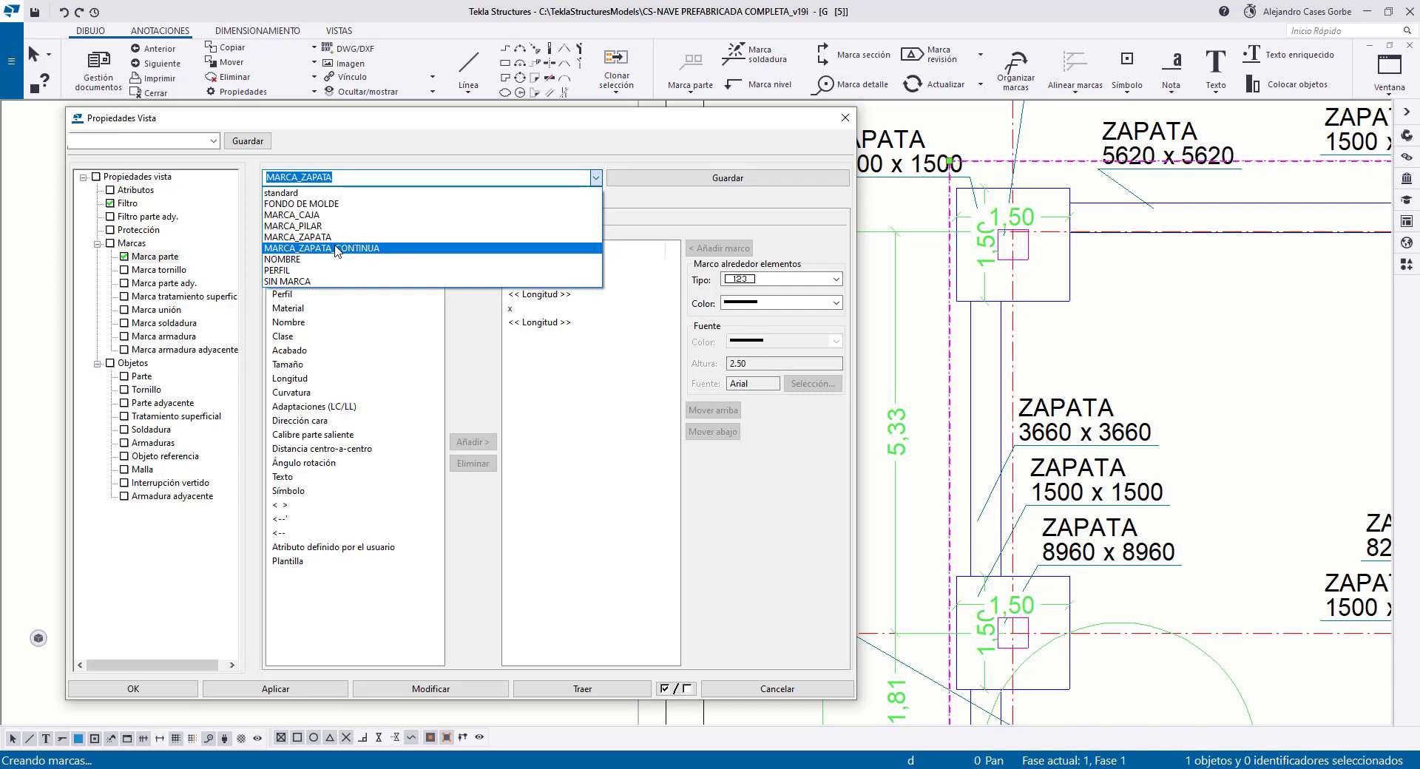
{"action": "left_click", "coordinate": [337, 250]}
{"action": "left_click", "coordinate": [429, 691]}
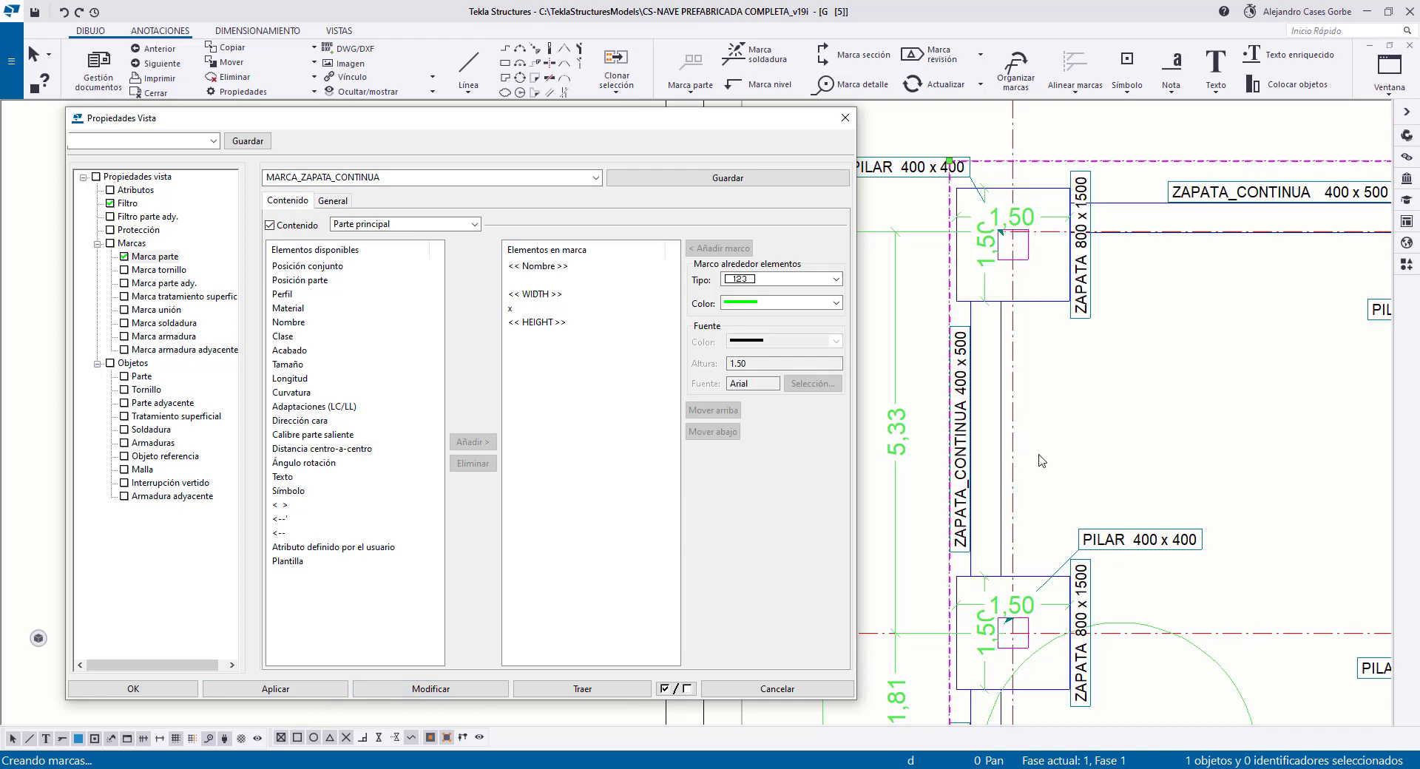
Apply the SIN MARCA part mark setting and return to the view attributes
{"action": "left_click", "coordinate": [596, 179]}
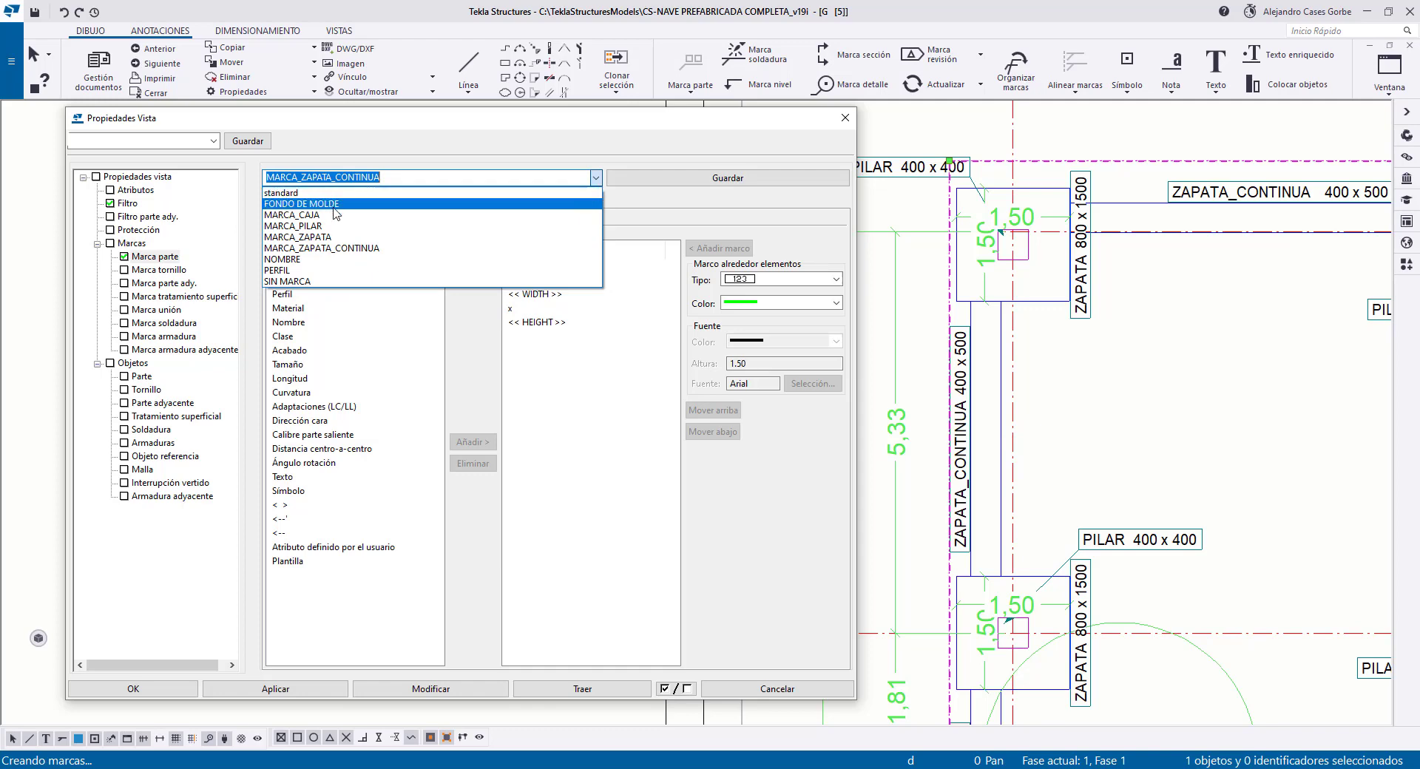
{"action": "left_click", "coordinate": [309, 283]}
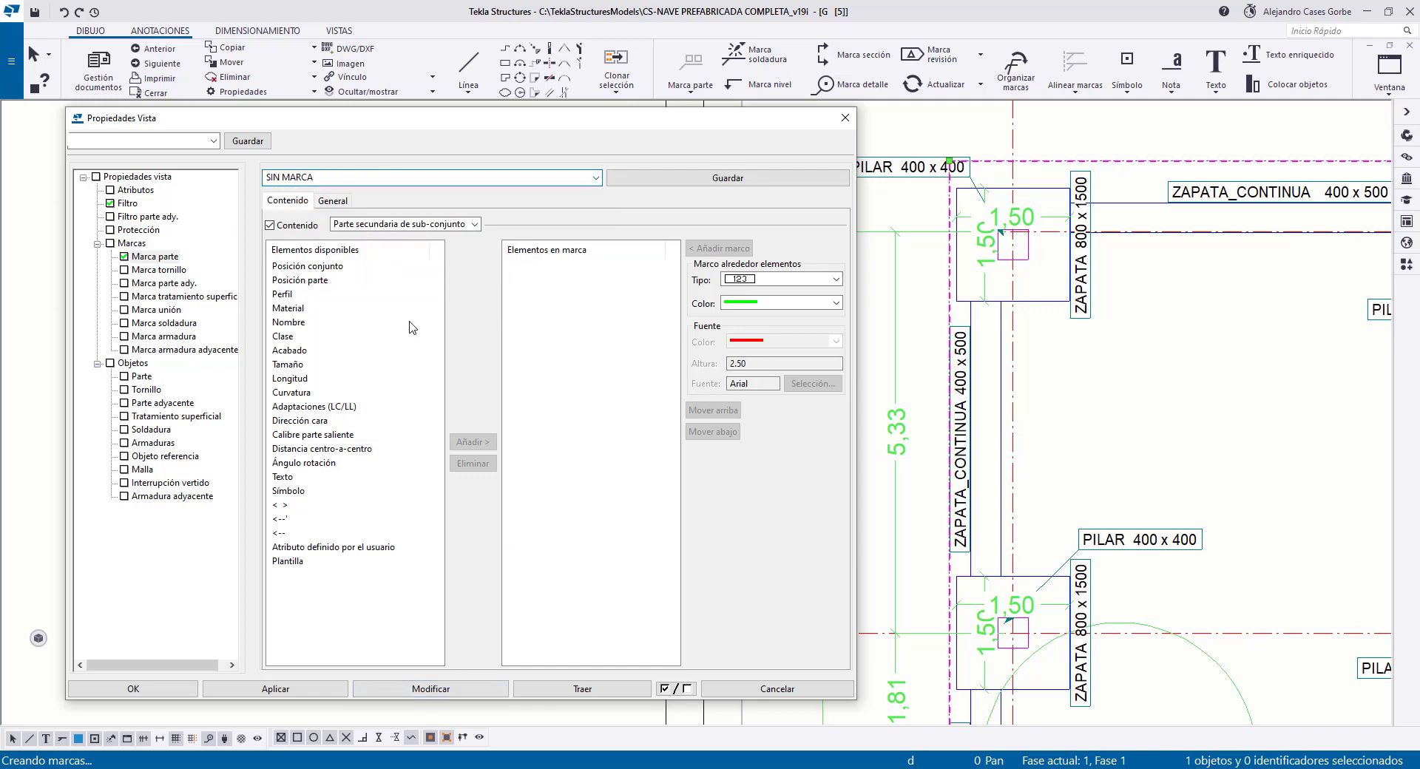
{"action": "left_click", "coordinate": [450, 691]}
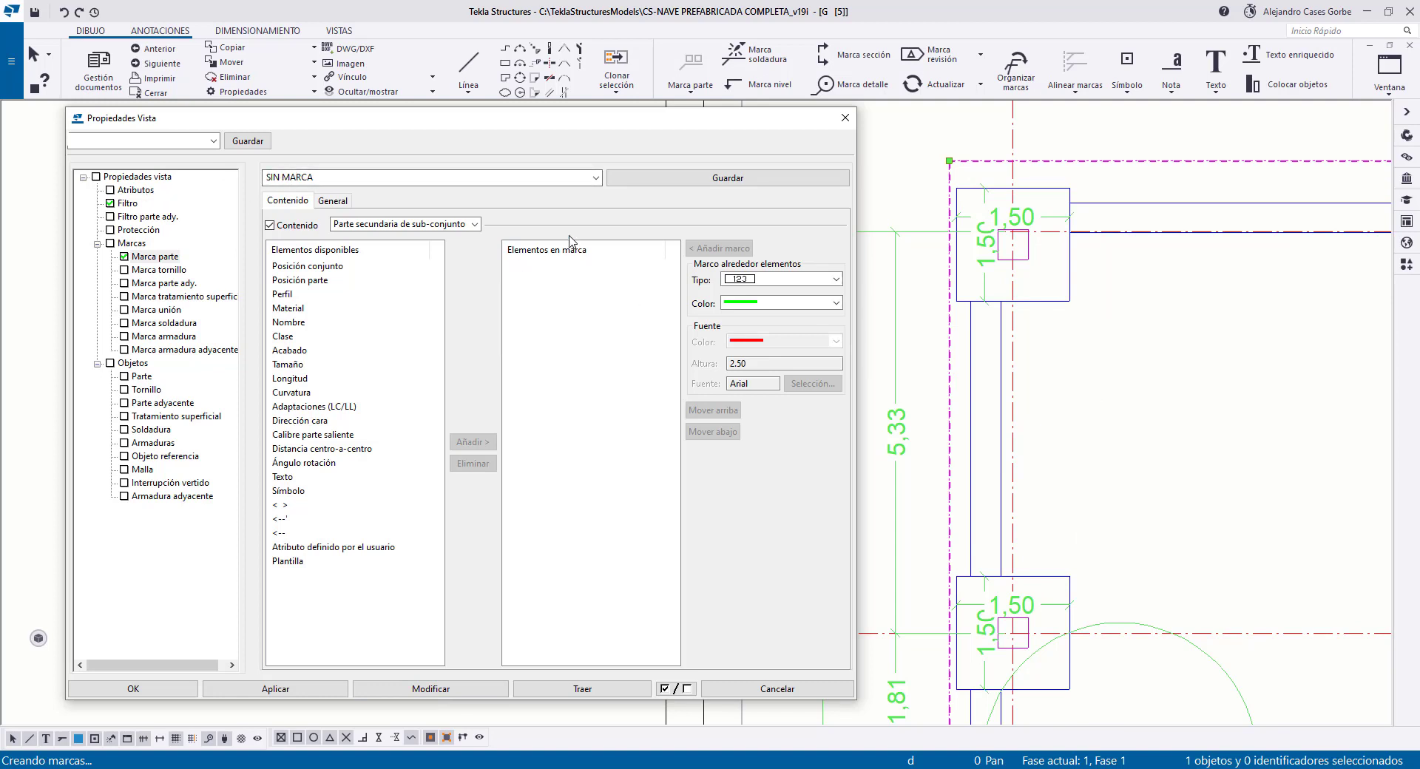
{"action": "left_click", "coordinate": [332, 204]}
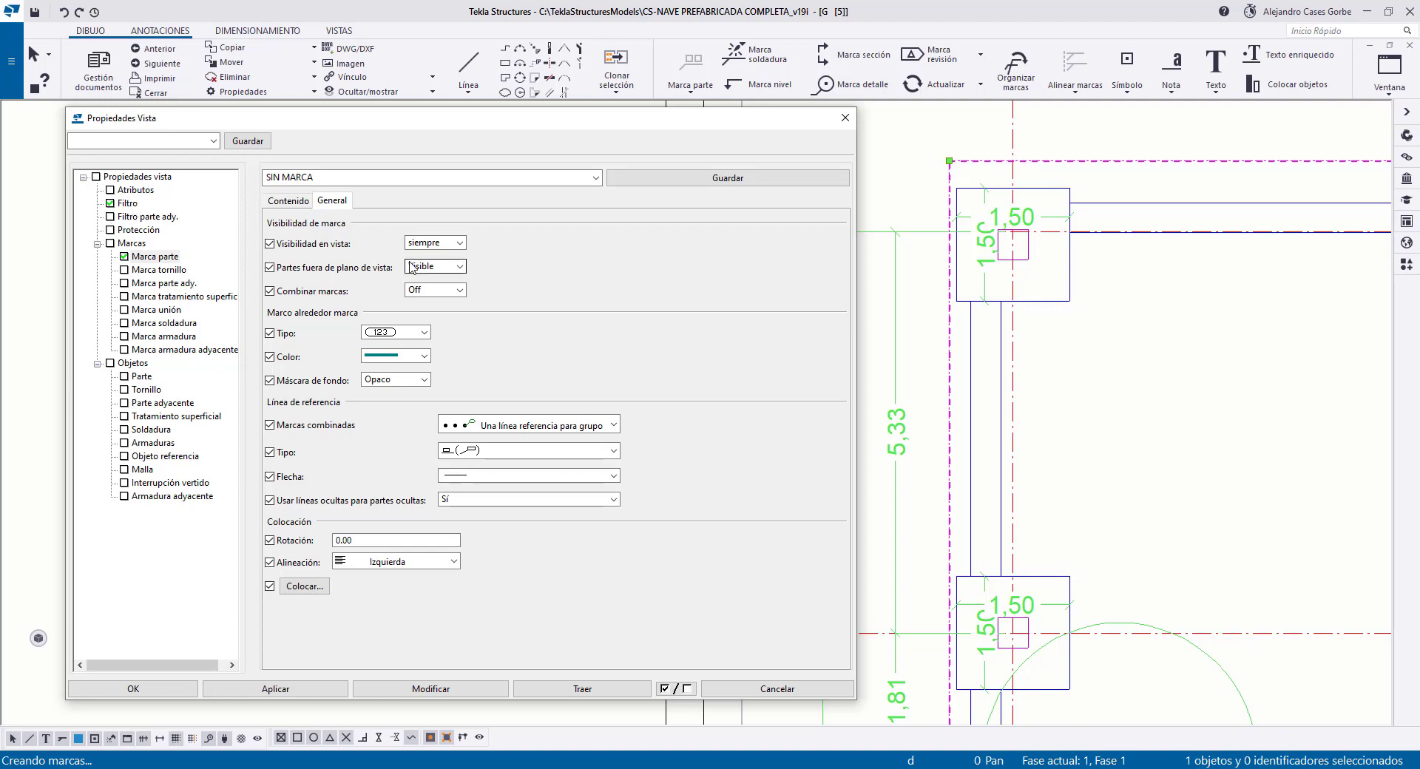
{"action": "left_click", "coordinate": [134, 191]}
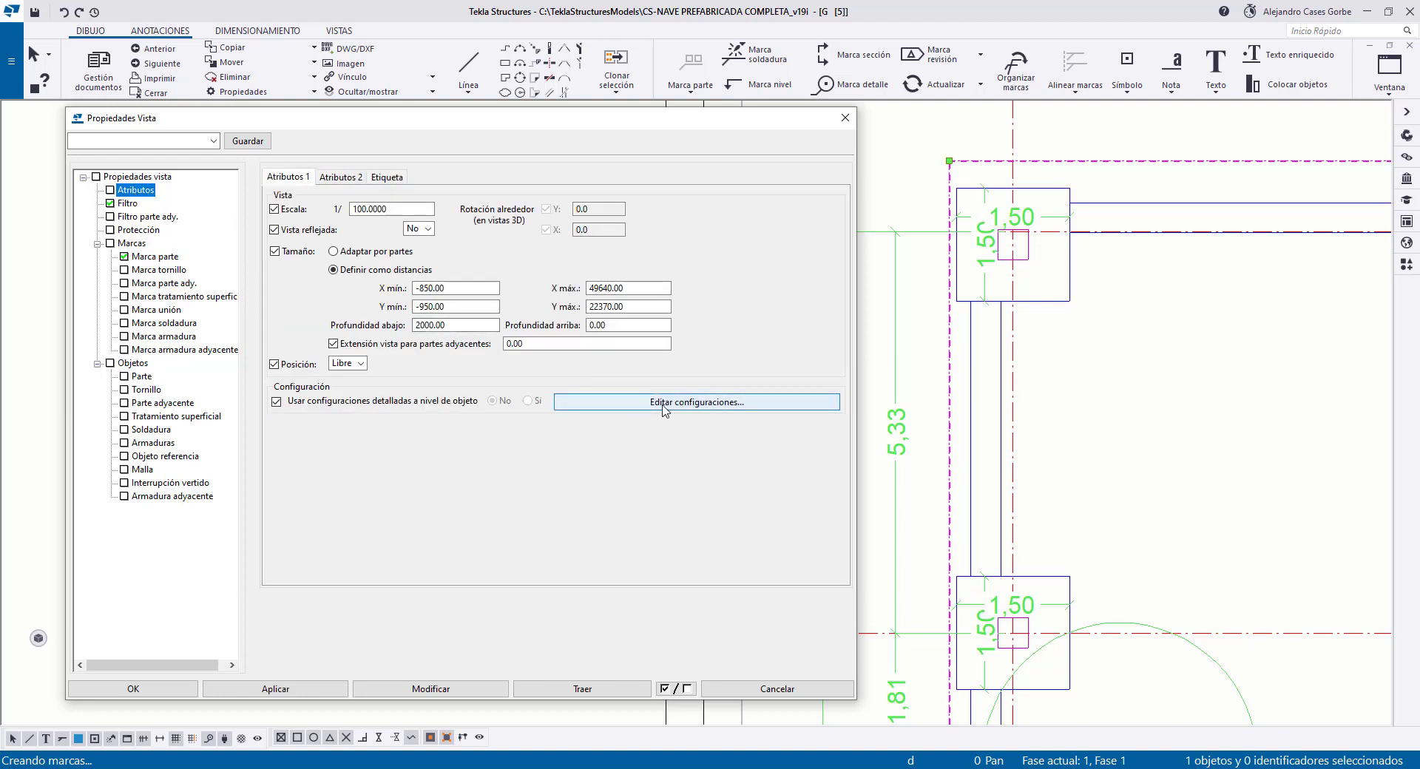
Add a first object-level configuration row using the CS_IND_PILAR filter
{"action": "left_click", "coordinate": [668, 403]}
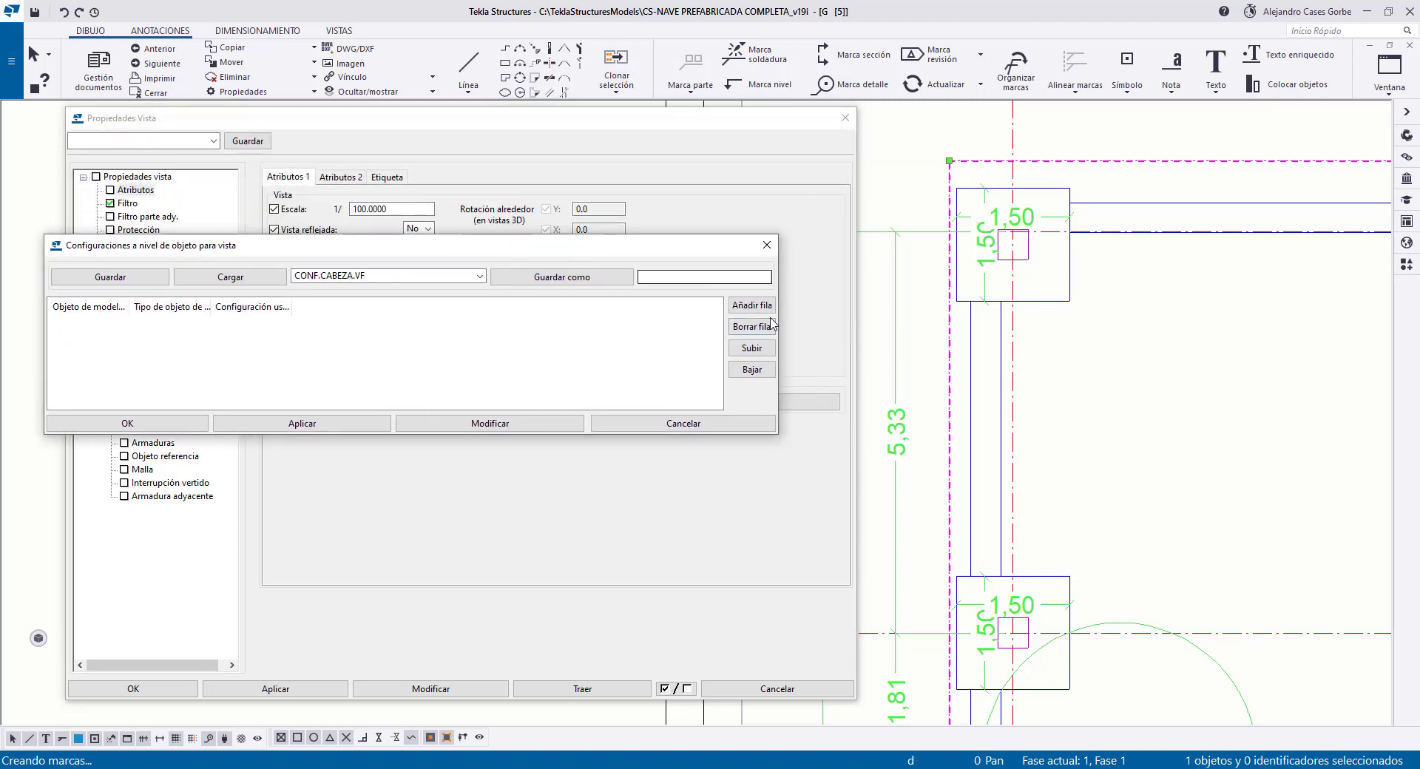
{"action": "left_click", "coordinate": [772, 306]}
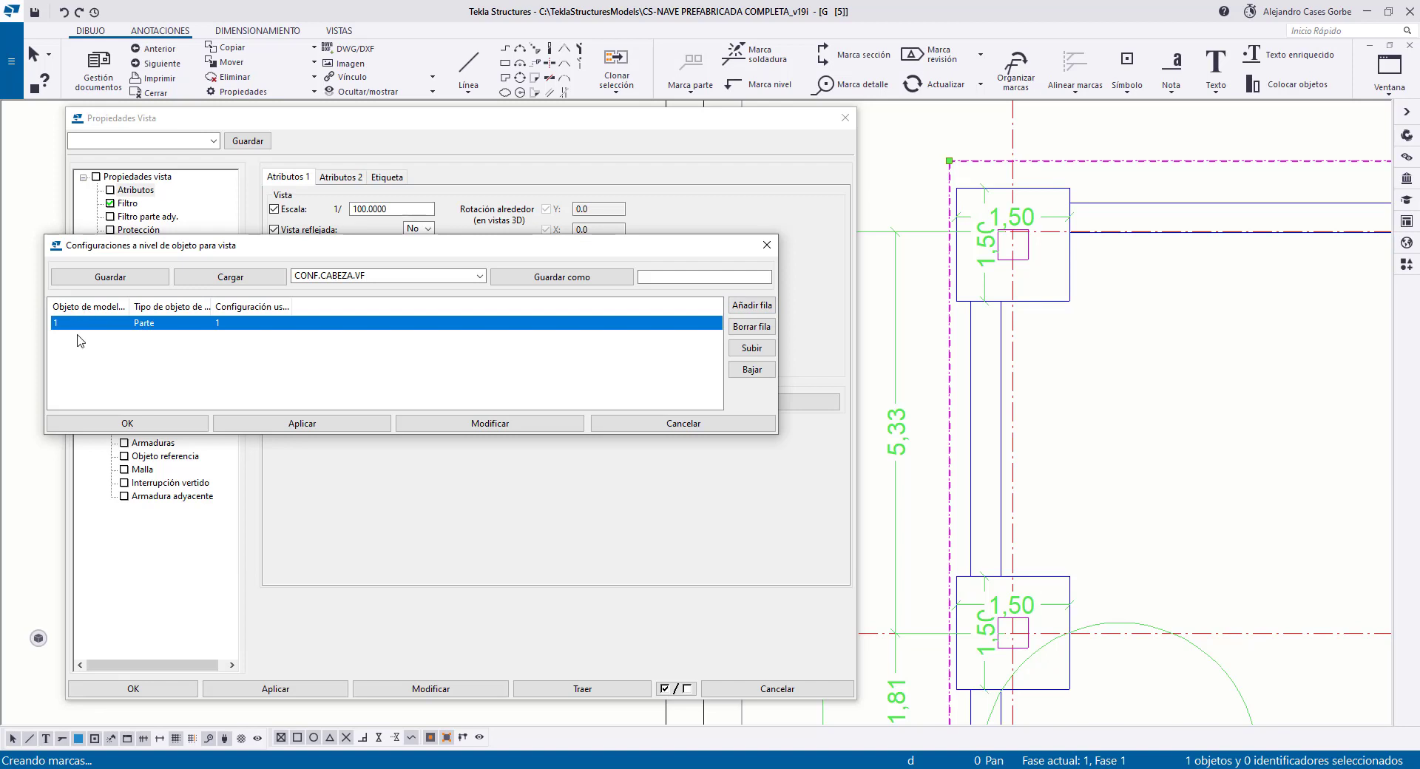
{"action": "left_click", "coordinate": [103, 323]}
{"action": "left_click_drag", "start_coordinate": [130, 306], "coordinate": [192, 307]}
{"action": "left_click", "coordinate": [180, 323]}
{"action": "left_click", "coordinate": [185, 323]}
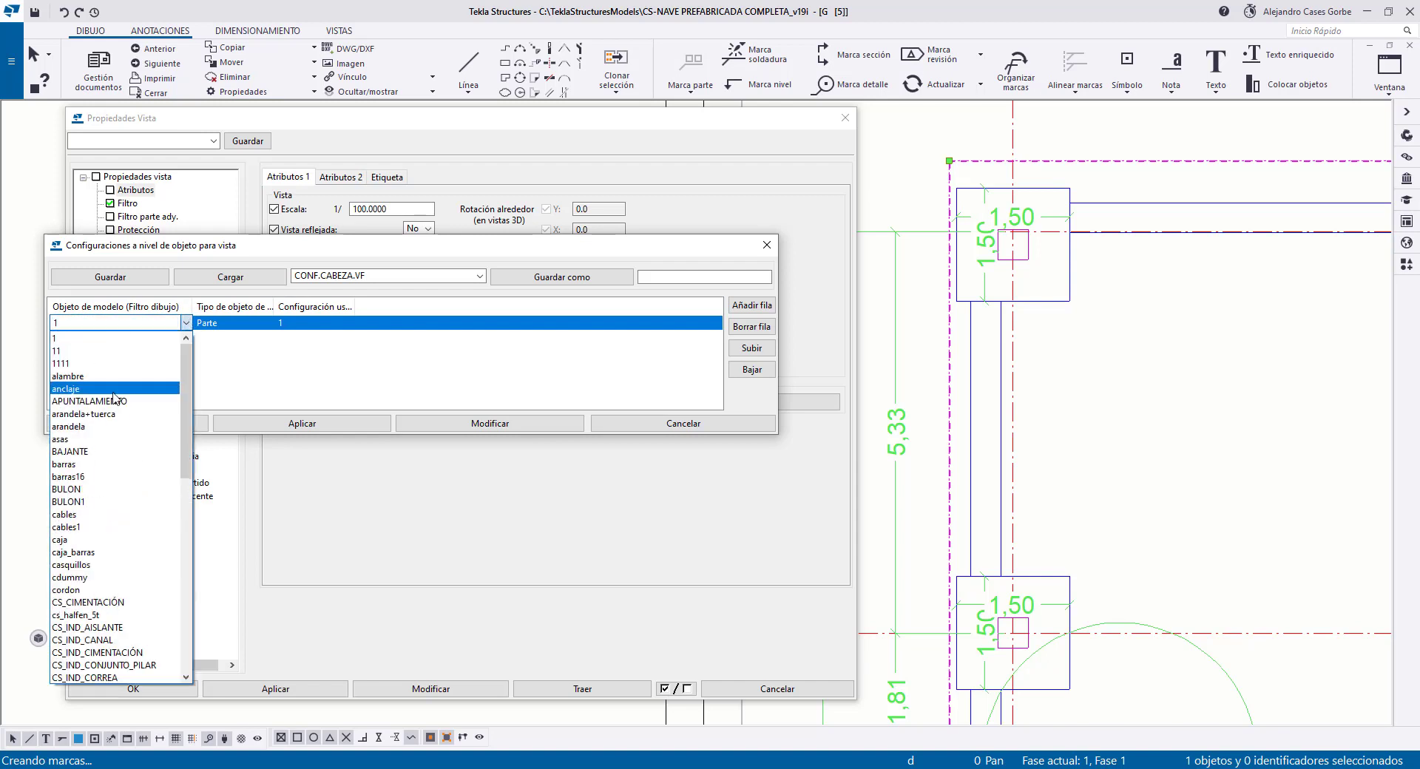
{"action": "scroll", "coordinate": [95, 585], "scroll_direction": "down", "scroll_amount": 2}
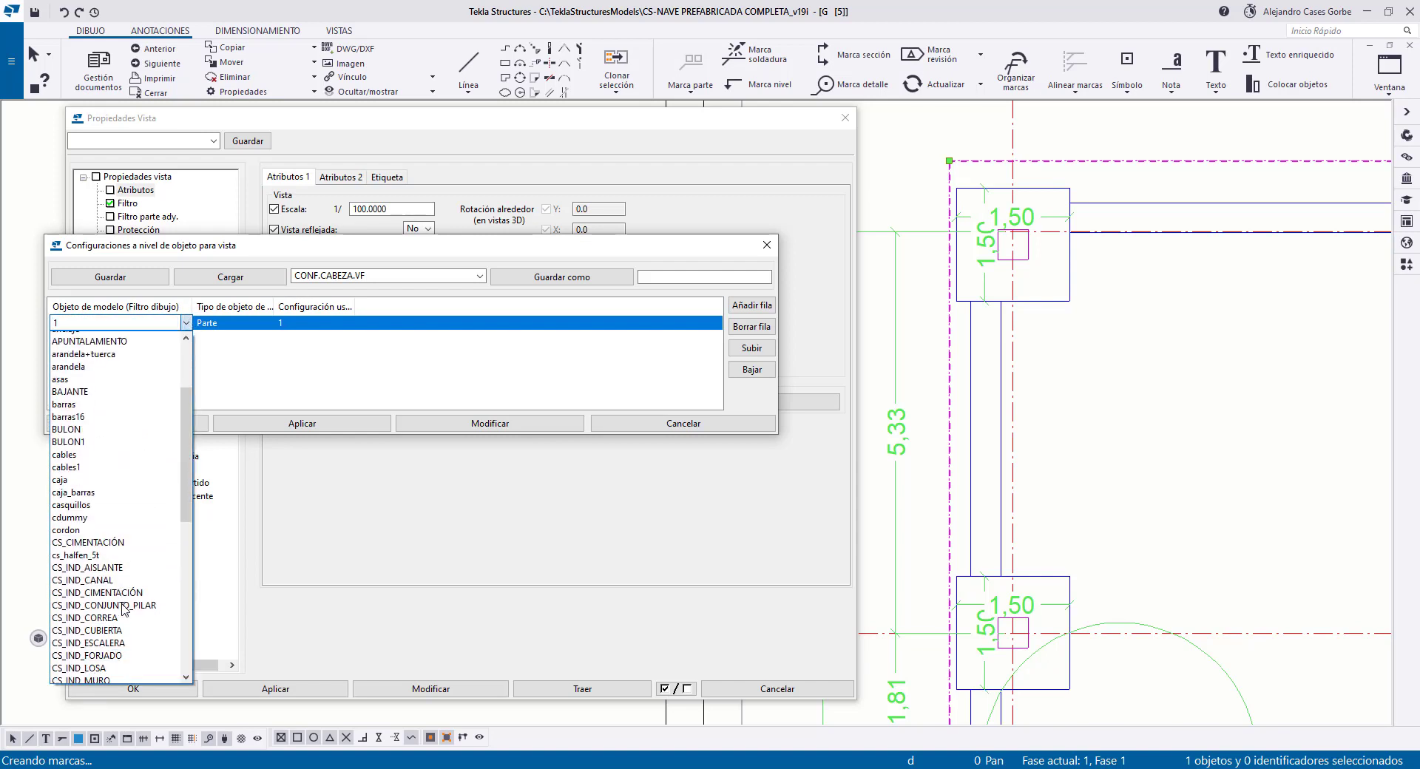
{"action": "scroll", "coordinate": [93, 570], "scroll_direction": "down", "scroll_amount": 1}
{"action": "left_click", "coordinate": [88, 652]}
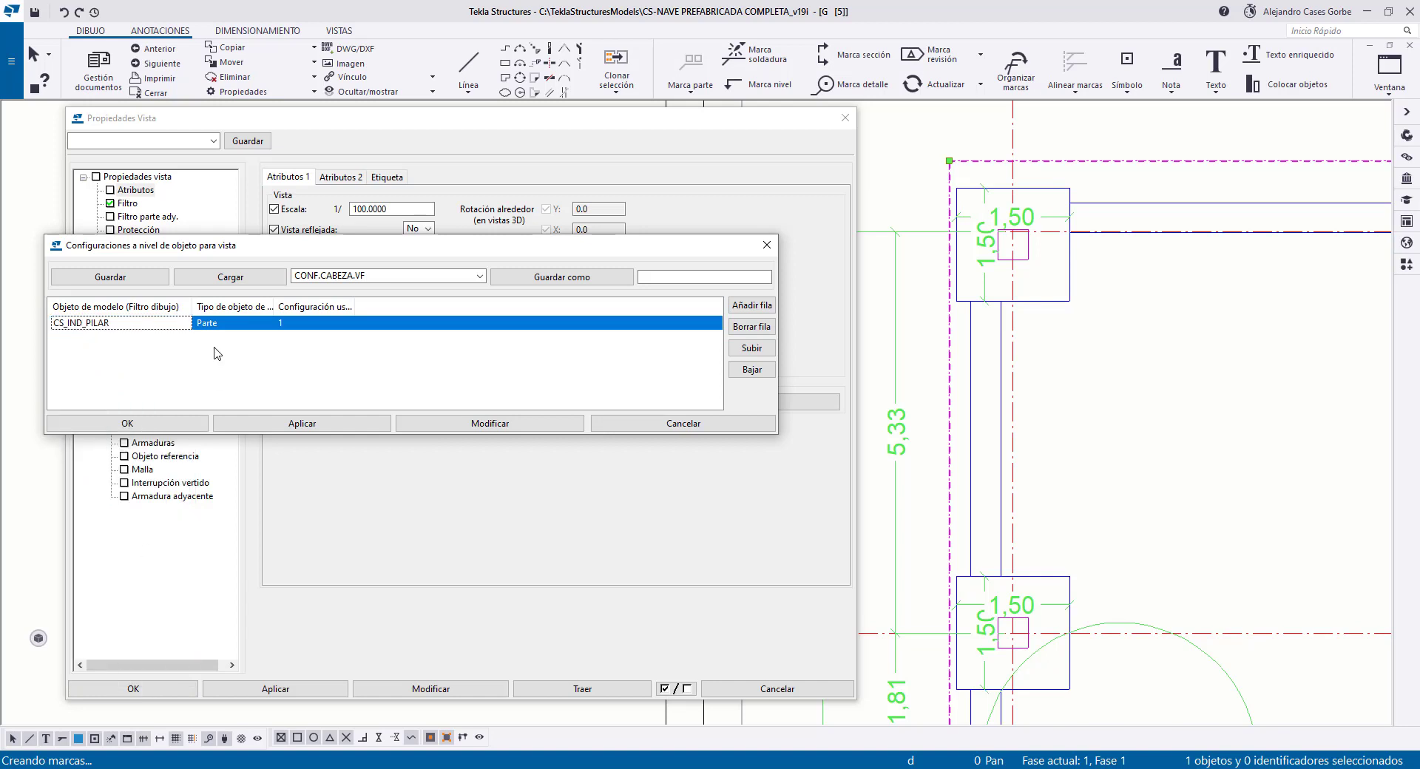
Add two more rows and assign CS_IND_ZAPATA to the second
{"action": "left_click", "coordinate": [754, 306]}
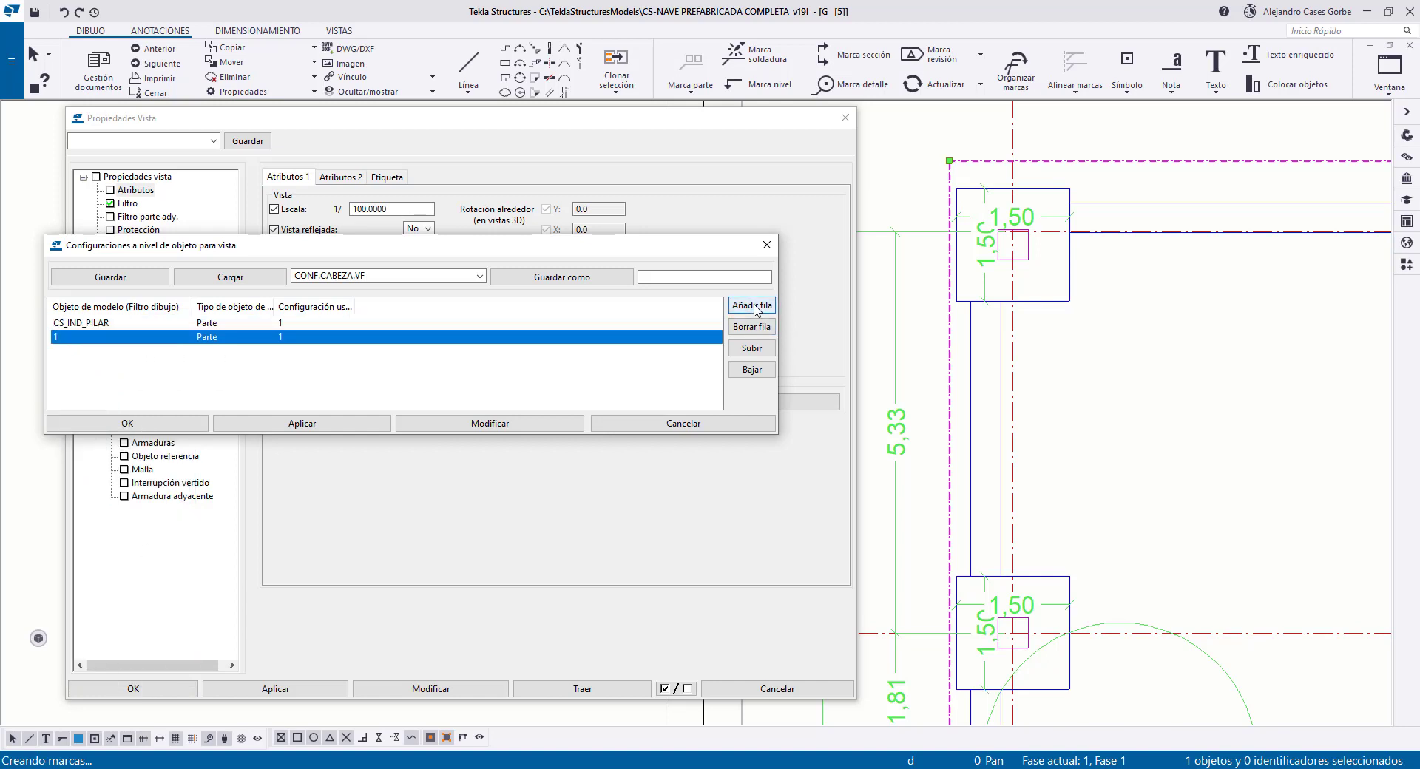
{"action": "left_click", "coordinate": [756, 310]}
{"action": "left_click", "coordinate": [163, 339]}
{"action": "left_click", "coordinate": [187, 337]}
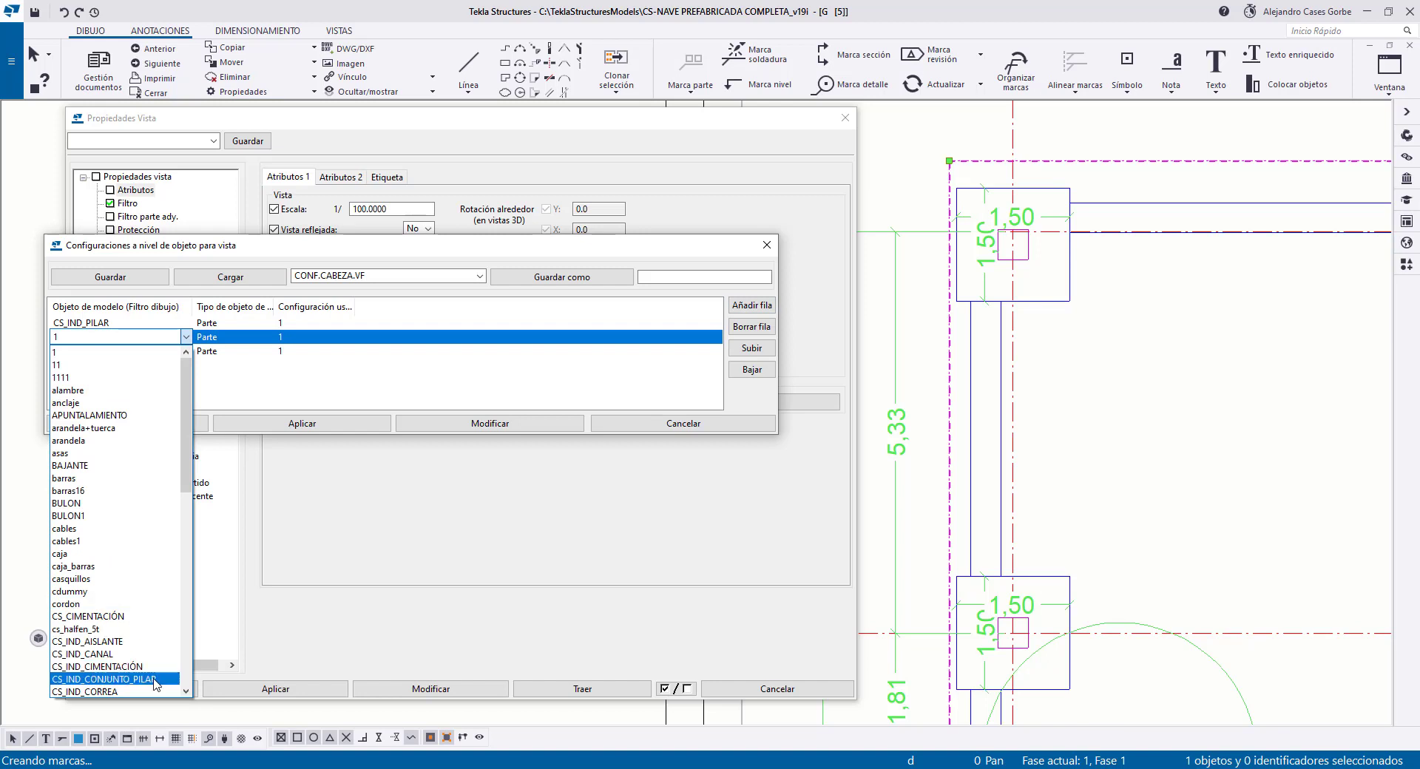
{"action": "scroll", "coordinate": [148, 663], "scroll_direction": "down", "scroll_amount": 1}
{"action": "scroll", "coordinate": [149, 664], "scroll_direction": "down", "scroll_amount": 1}
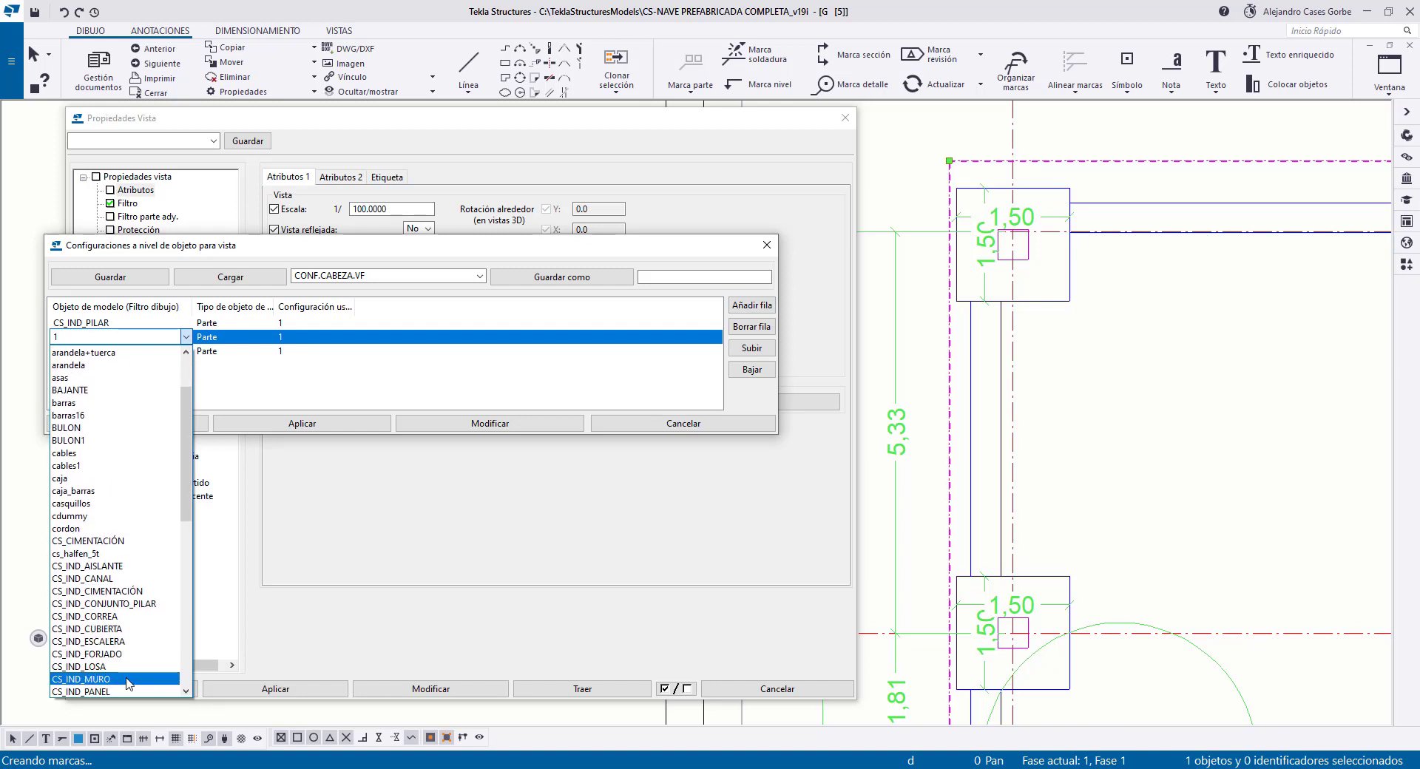
{"action": "scroll", "coordinate": [123, 675], "scroll_direction": "down", "scroll_amount": 1}
{"action": "scroll", "coordinate": [126, 673], "scroll_direction": "down", "scroll_amount": 1}
{"action": "scroll", "coordinate": [143, 668], "scroll_direction": "down", "scroll_amount": 3}
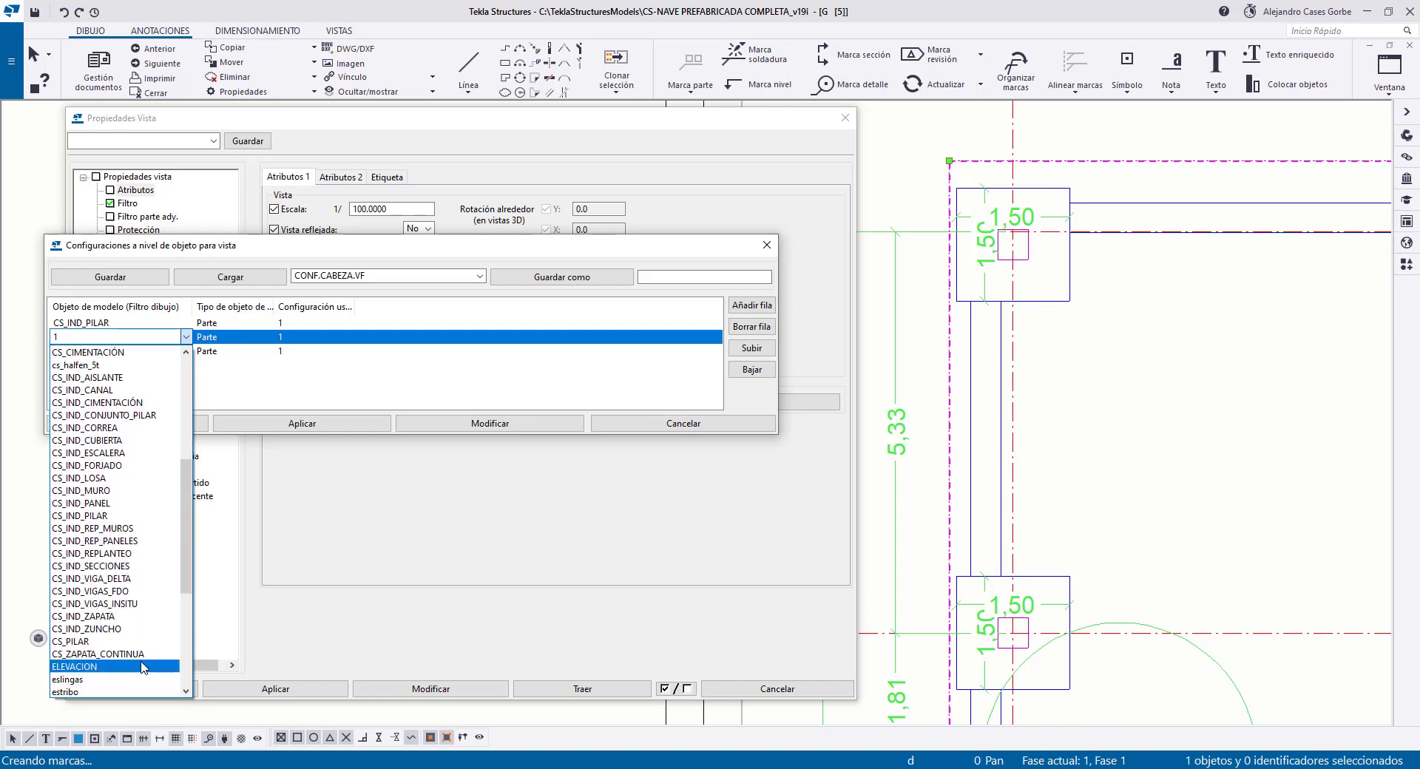
{"action": "left_click", "coordinate": [123, 621]}
Assign the CS_ZAPATA_CONTINUA filter to the third row
{"action": "left_click", "coordinate": [170, 352]}
{"action": "left_click", "coordinate": [186, 351]}
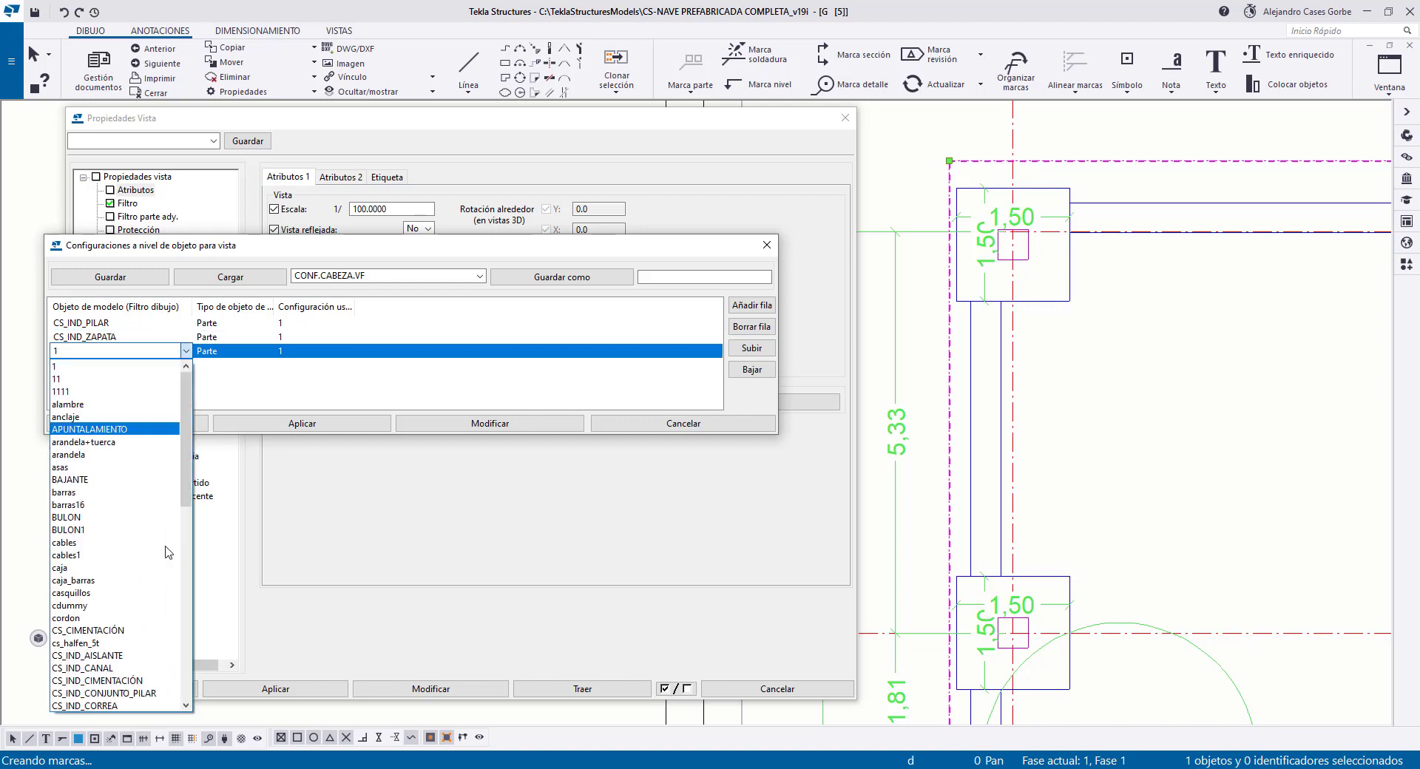
{"action": "scroll", "coordinate": [167, 568], "scroll_direction": "down", "scroll_amount": 3}
{"action": "scroll", "coordinate": [166, 568], "scroll_direction": "down", "scroll_amount": 2}
{"action": "scroll", "coordinate": [163, 577], "scroll_direction": "down", "scroll_amount": 1}
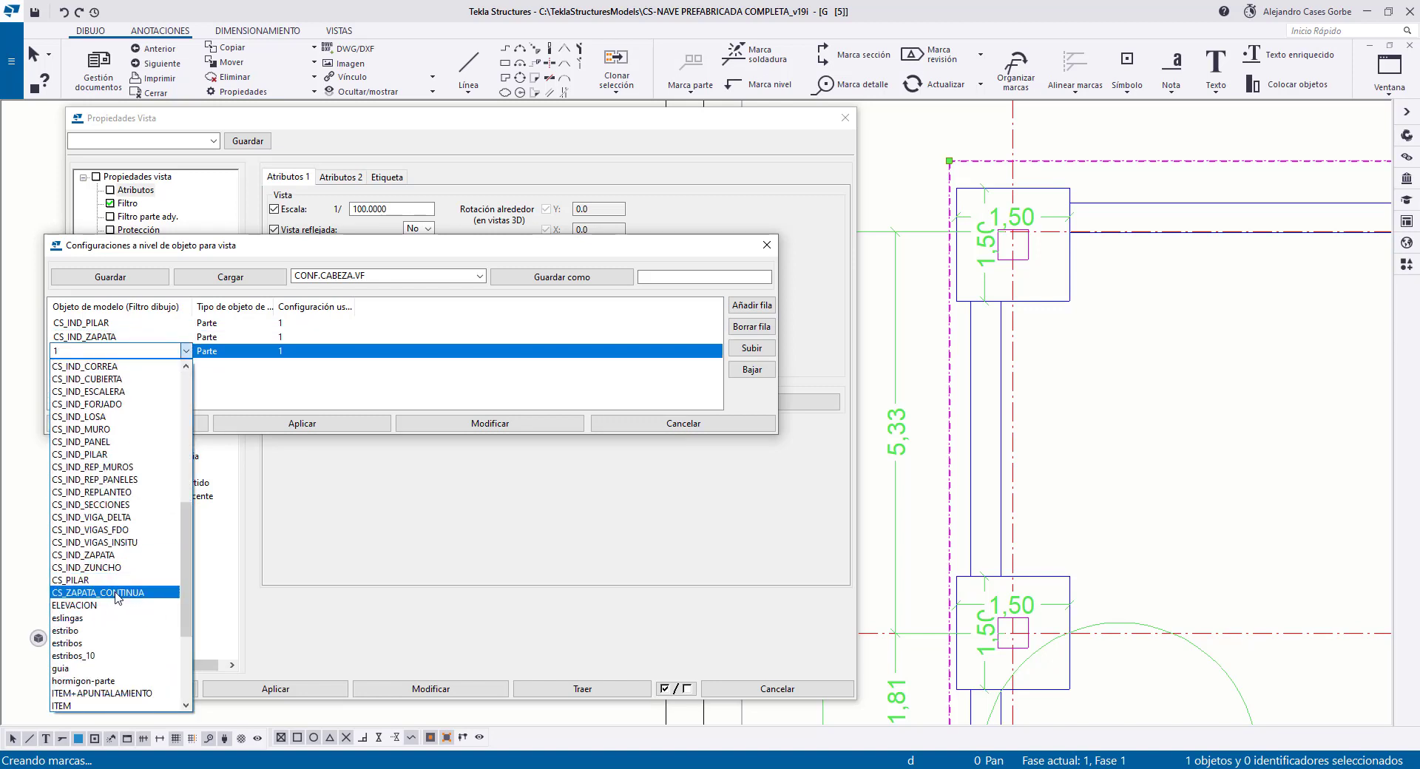
{"action": "left_click", "coordinate": [118, 599]}
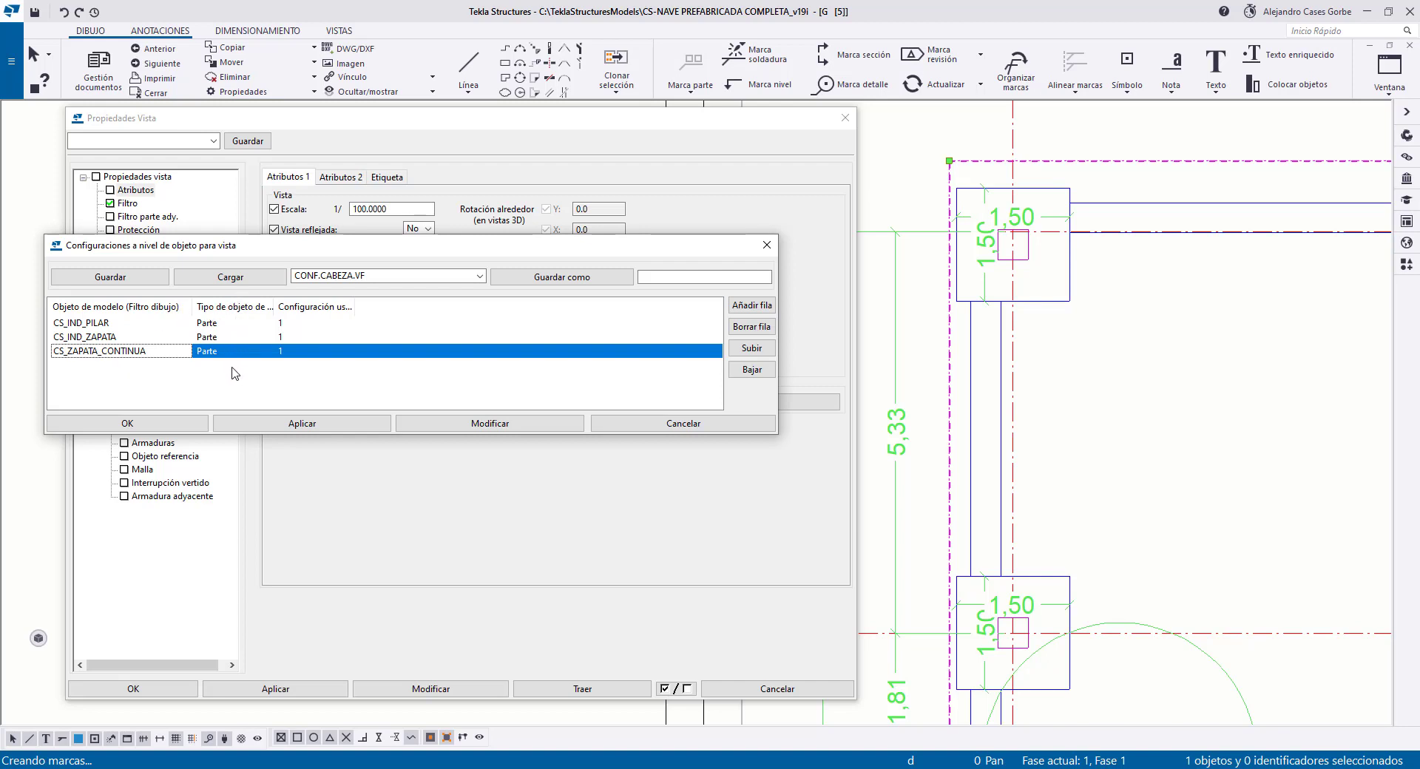
Set the object type of all three rows to Marca parte
{"action": "left_click", "coordinate": [239, 324]}
{"action": "left_click", "coordinate": [267, 324]}
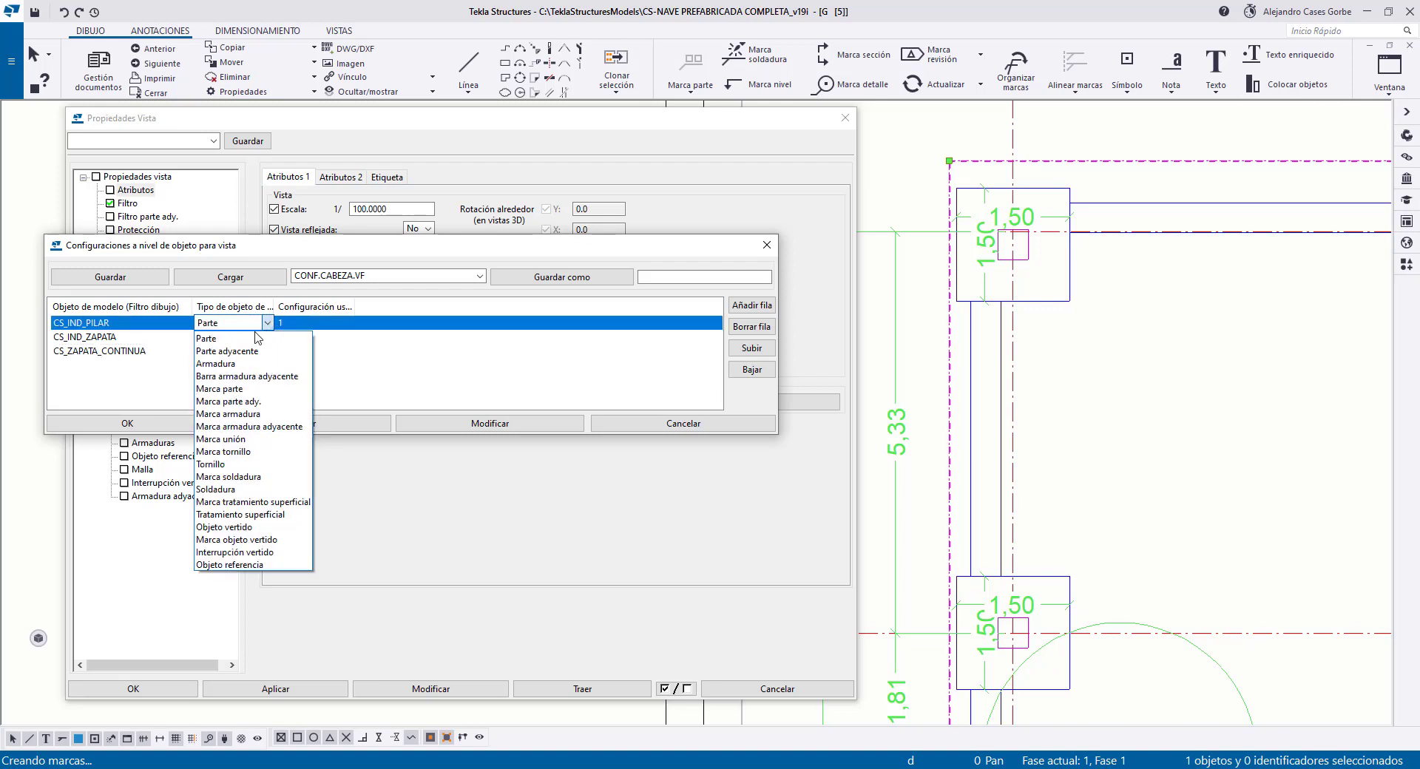
{"action": "left_click", "coordinate": [222, 390]}
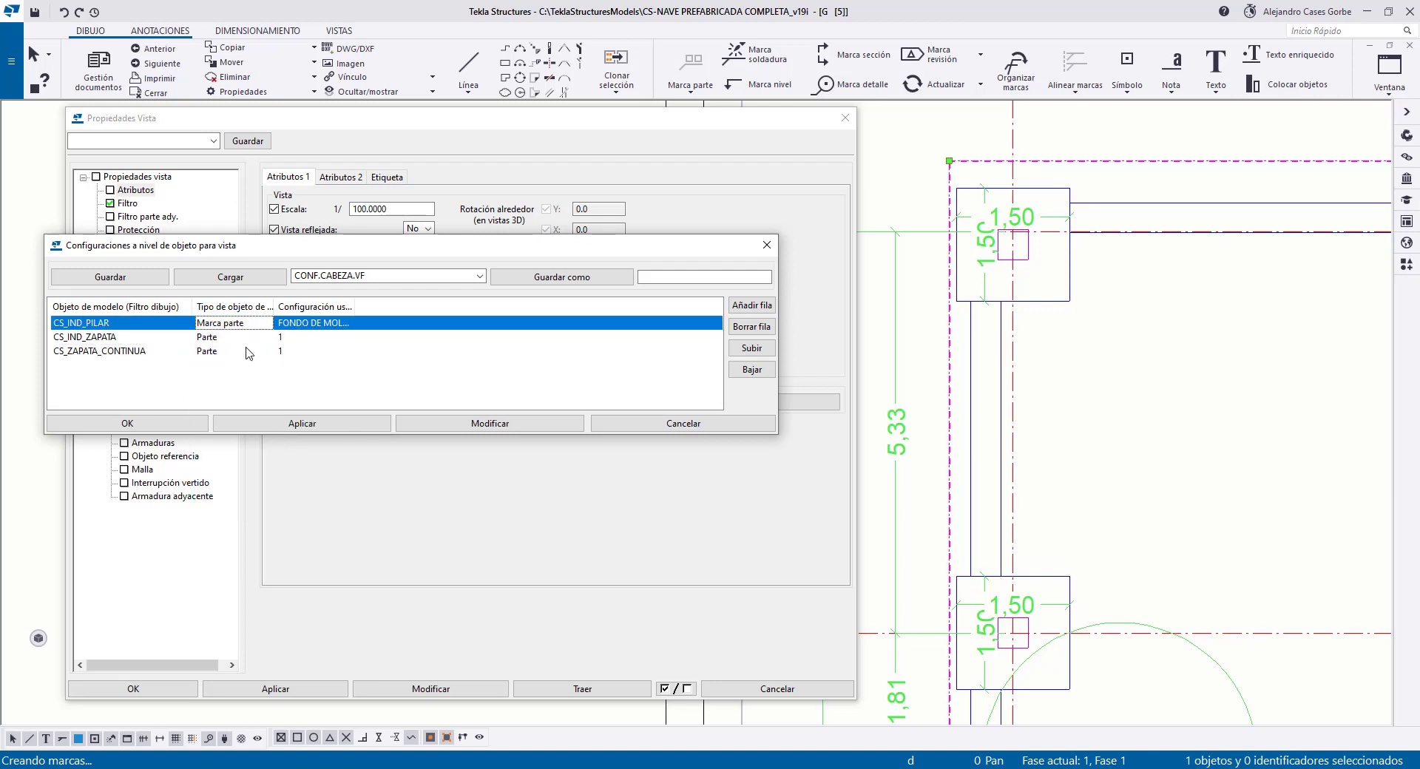
{"action": "left_click", "coordinate": [254, 339]}
{"action": "left_click", "coordinate": [254, 341]}
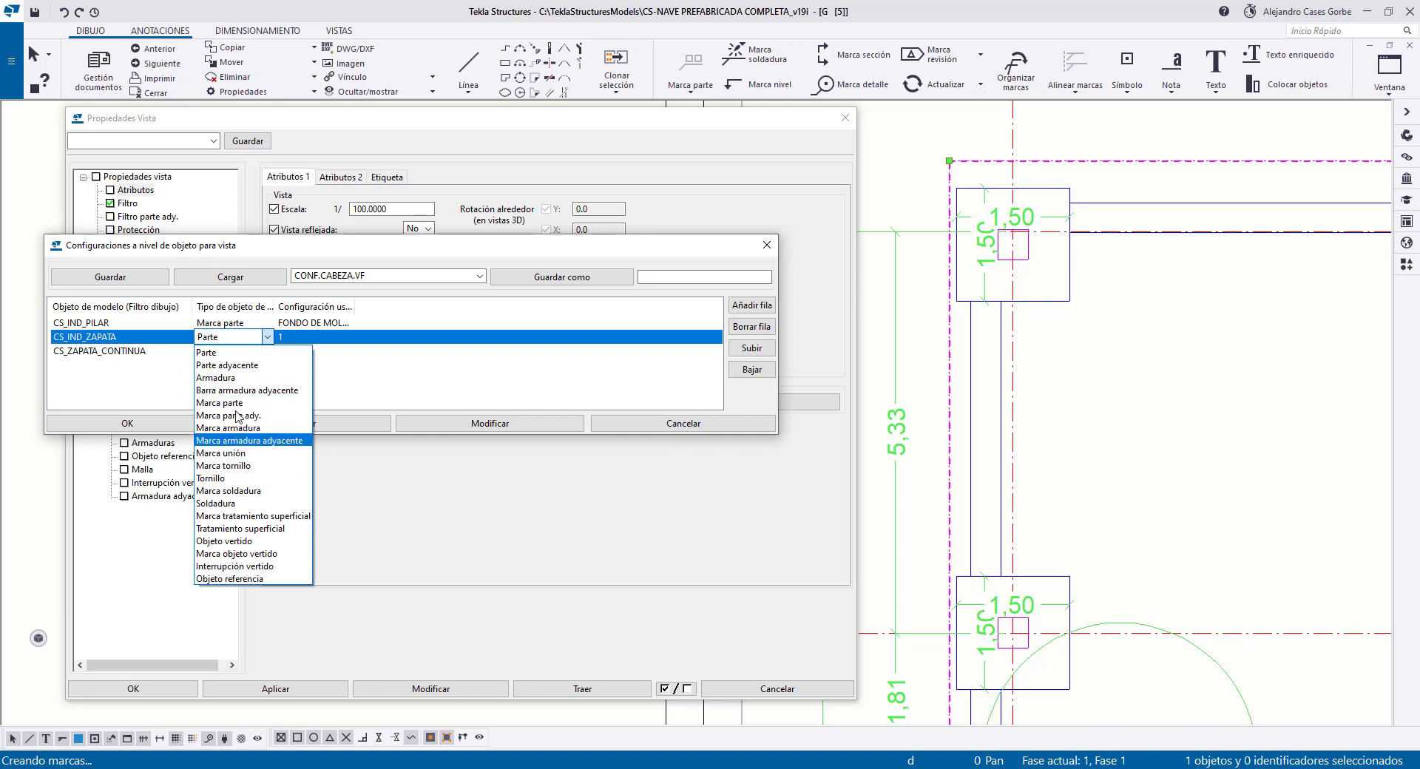
{"action": "left_click", "coordinate": [237, 404]}
{"action": "left_click", "coordinate": [243, 352]}
{"action": "left_click", "coordinate": [267, 350]}
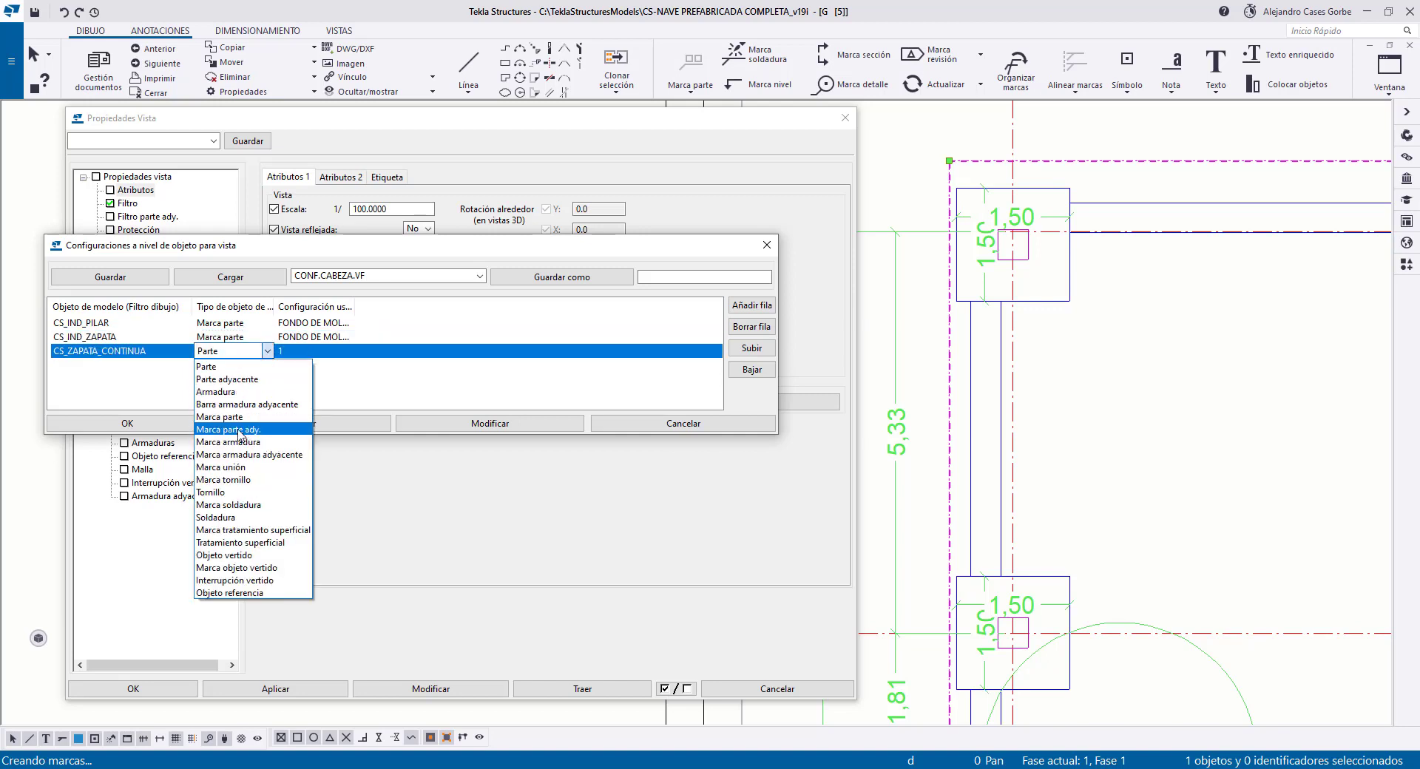
{"action": "left_click", "coordinate": [237, 419]}
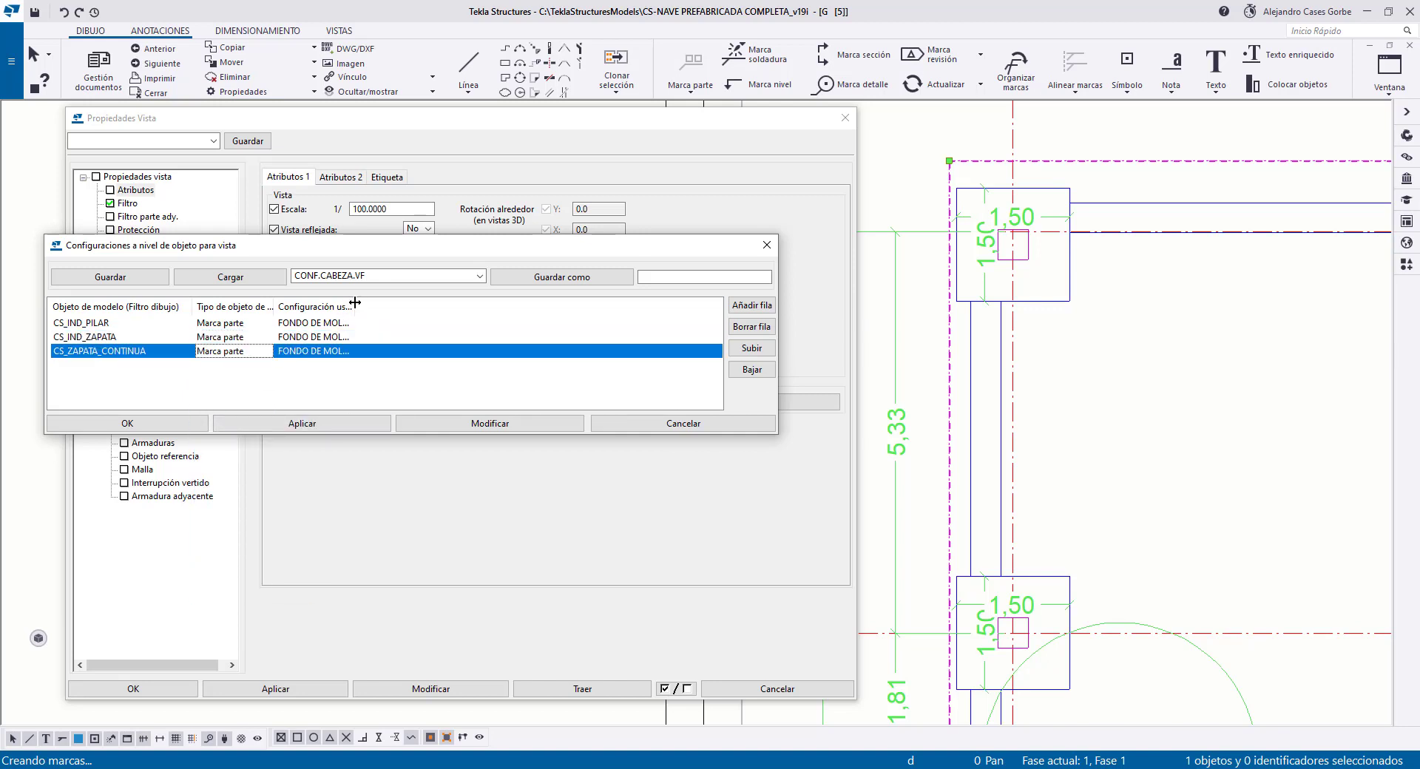
Assign MARCA_PILAR, MARCA_ZAPATA and MARCA_ZAPATA_CONTINUA as each row's configuration
{"action": "left_click_drag", "start_coordinate": [355, 302], "coordinate": [439, 304]}
{"action": "left_click", "coordinate": [351, 323]}
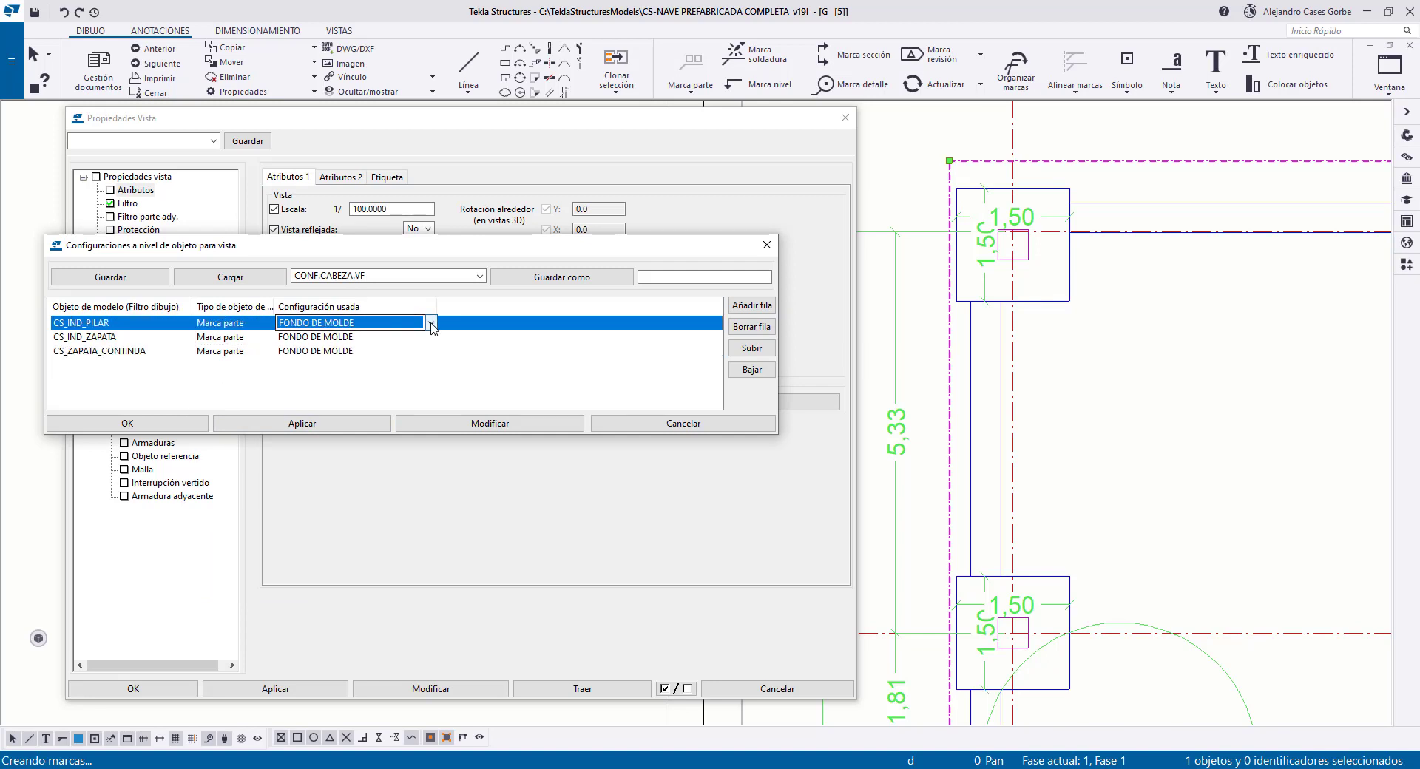
{"action": "left_click", "coordinate": [429, 323]}
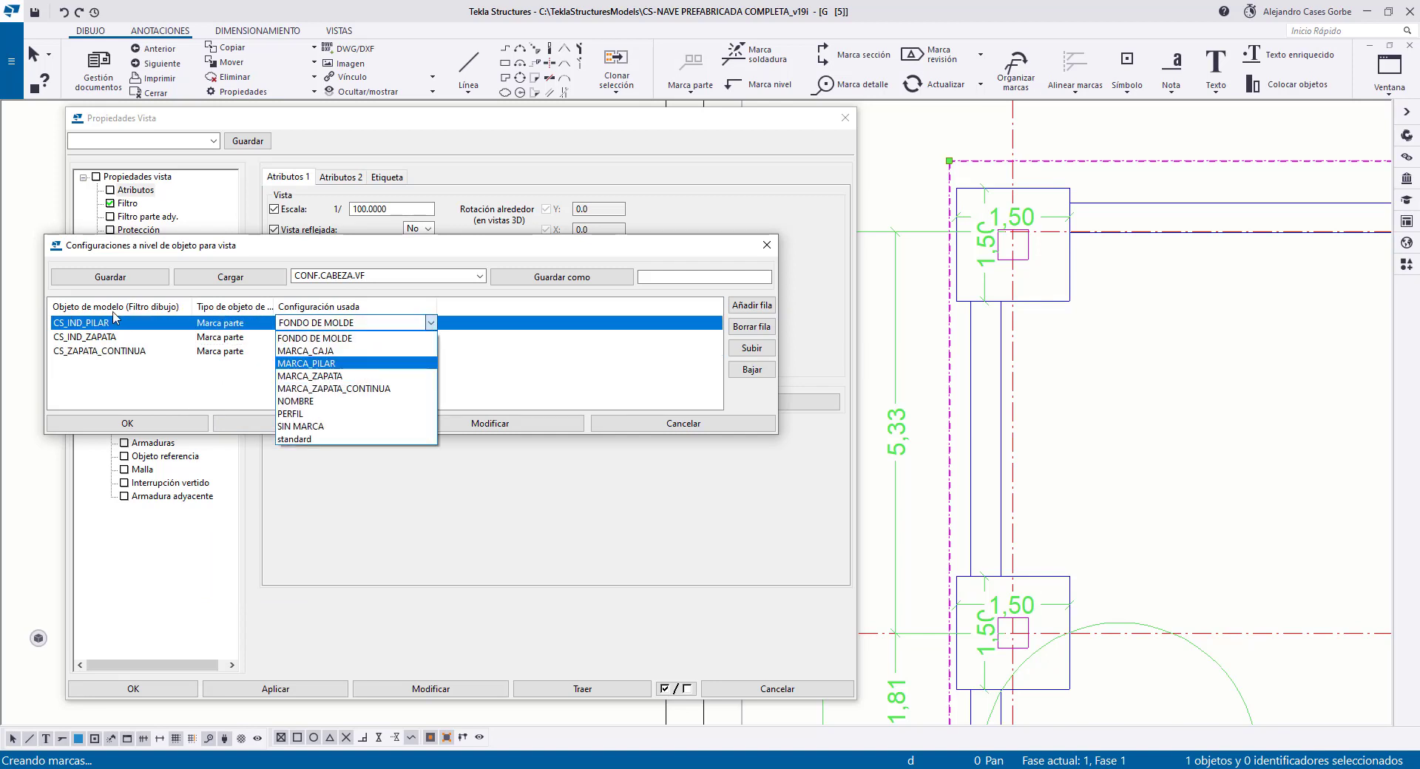
{"action": "left_click", "coordinate": [305, 363]}
{"action": "left_click", "coordinate": [359, 338]}
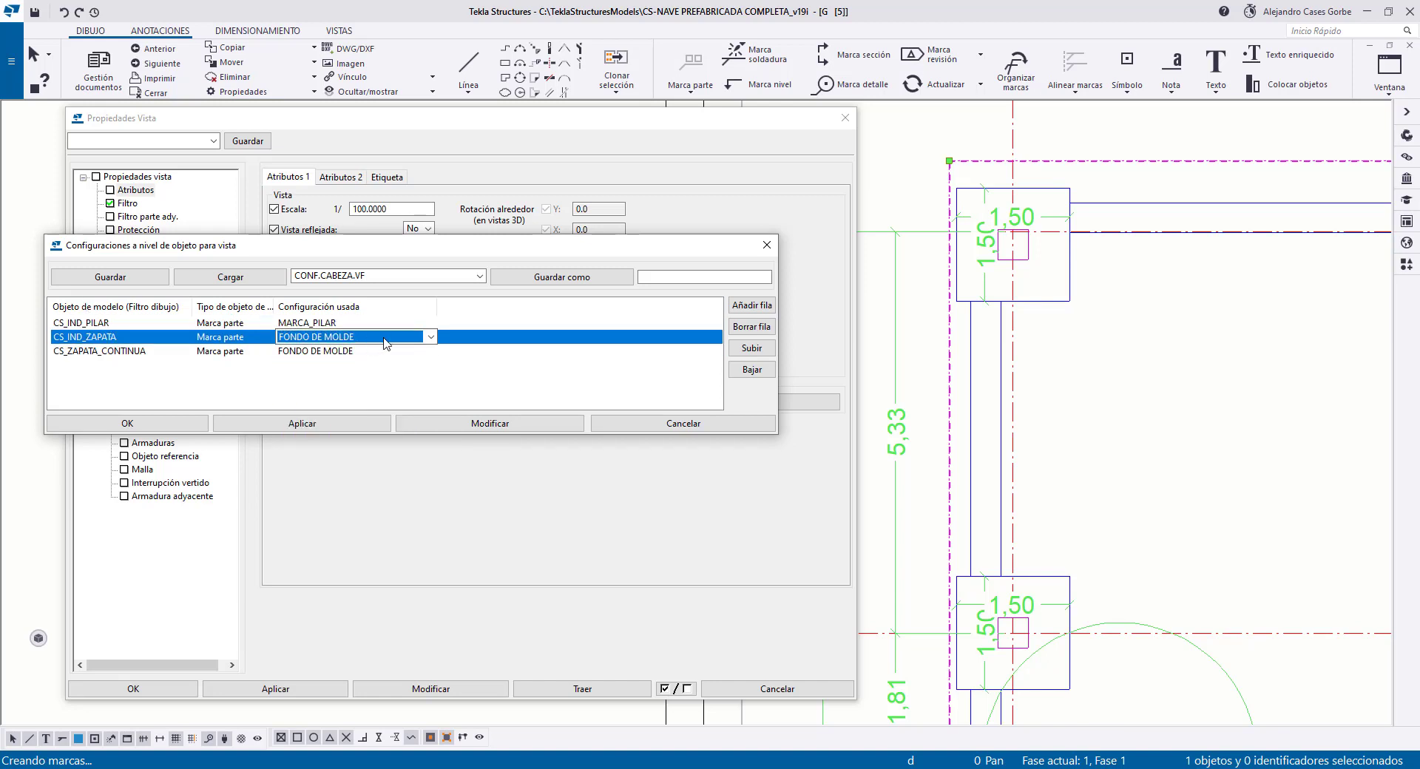
{"action": "left_click", "coordinate": [360, 338]}
{"action": "left_click", "coordinate": [348, 383]}
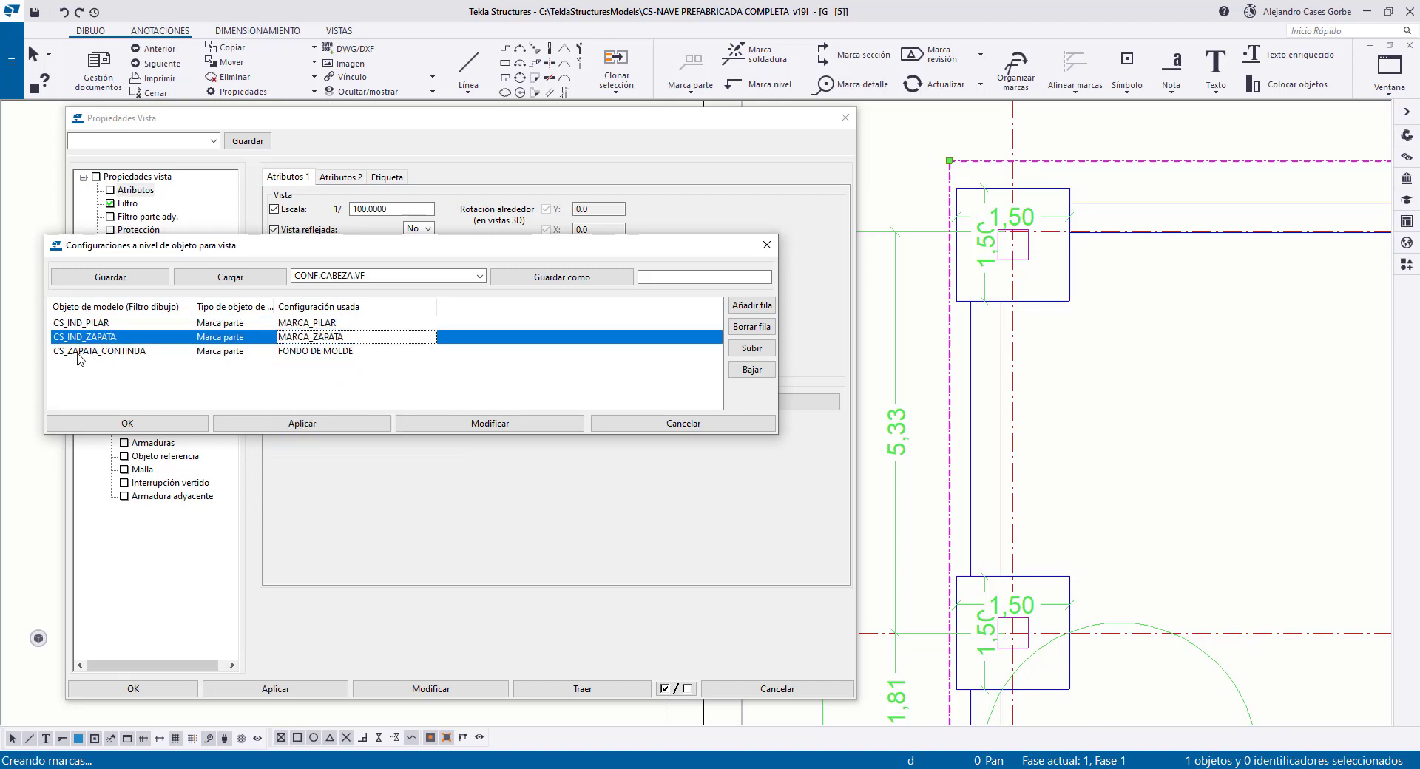
{"action": "double_click", "coordinate": [325, 352]}
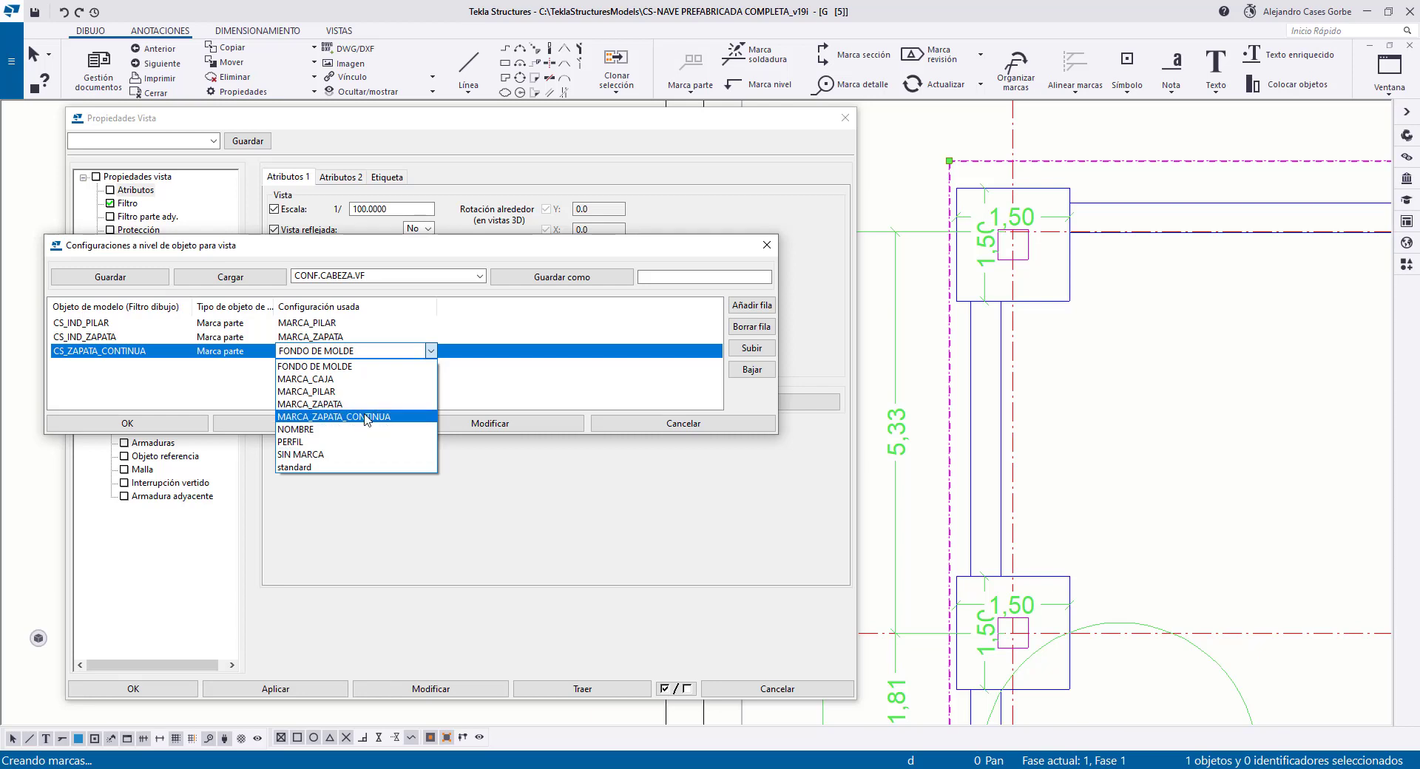
{"action": "left_click", "coordinate": [361, 416]}
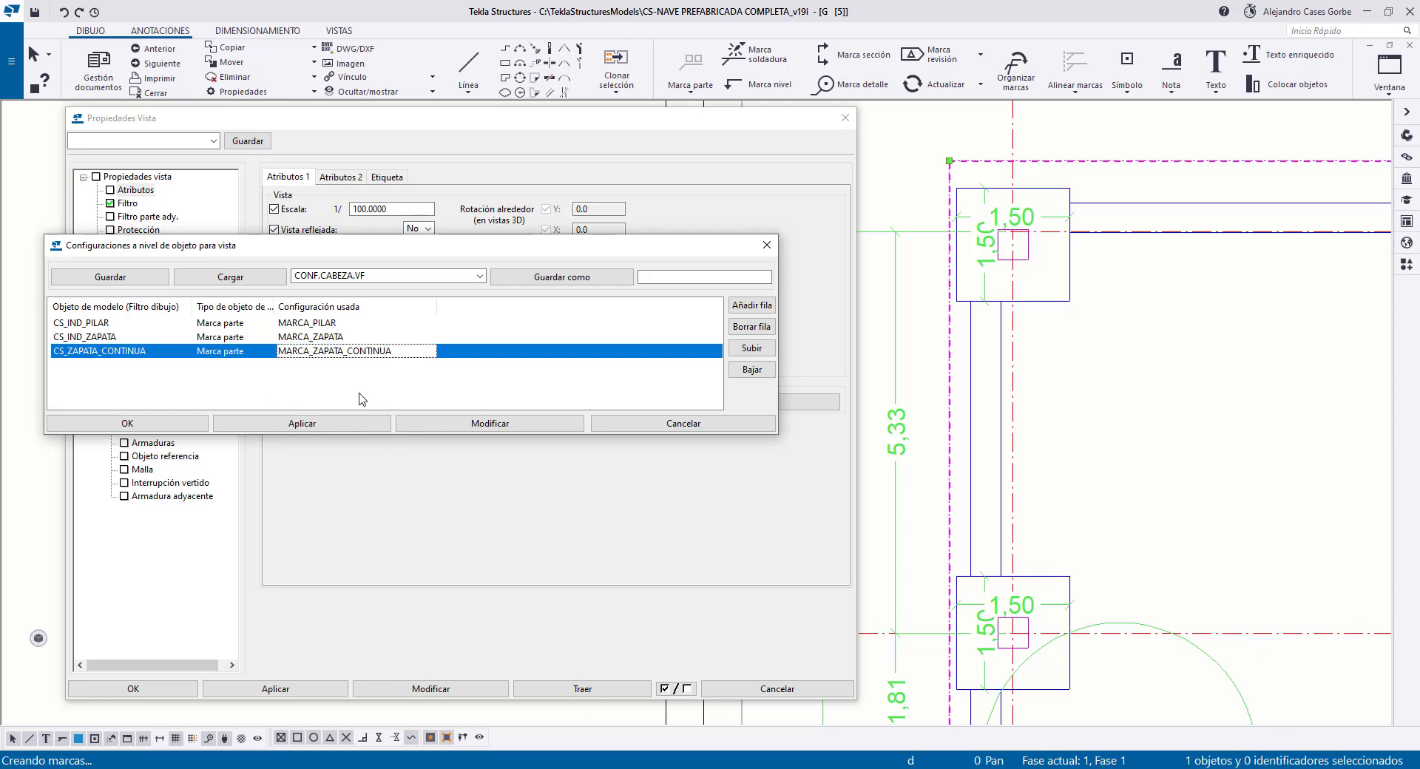
Apply the configurations and zoom in to check ZAPATA 1500 x 1500 and PILAR 400 x 400 labels
{"action": "left_click", "coordinate": [493, 426]}
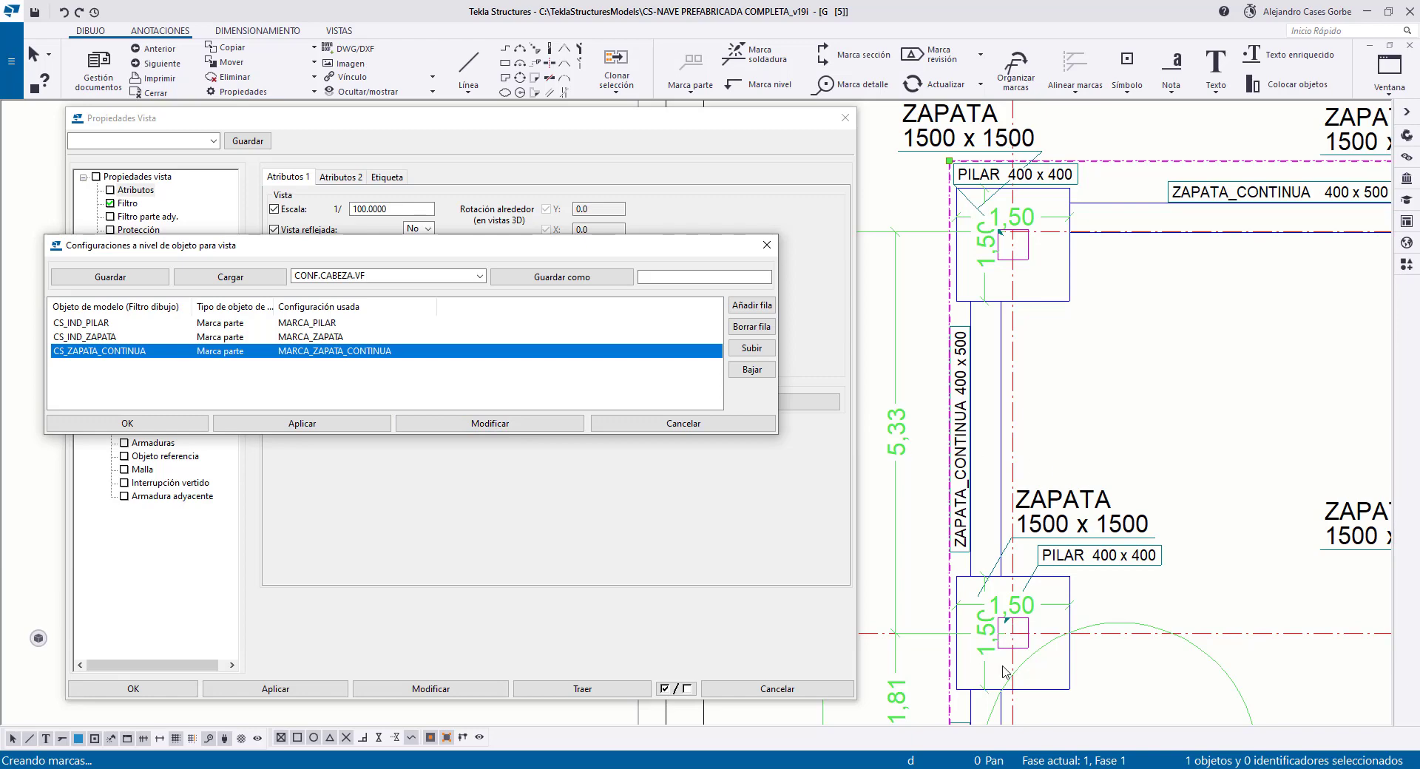
{"action": "scroll", "coordinate": [1004, 670], "scroll_direction": "up", "scroll_amount": 2}
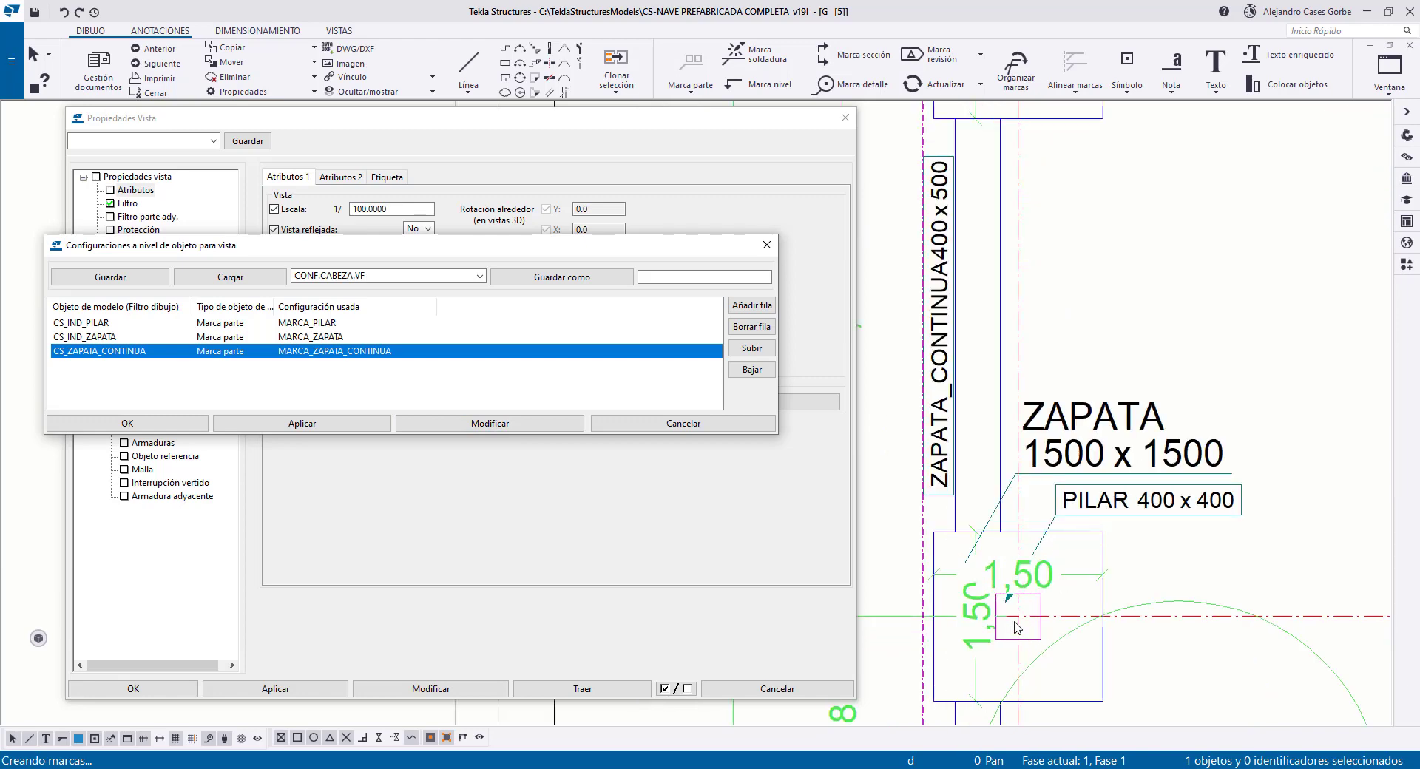